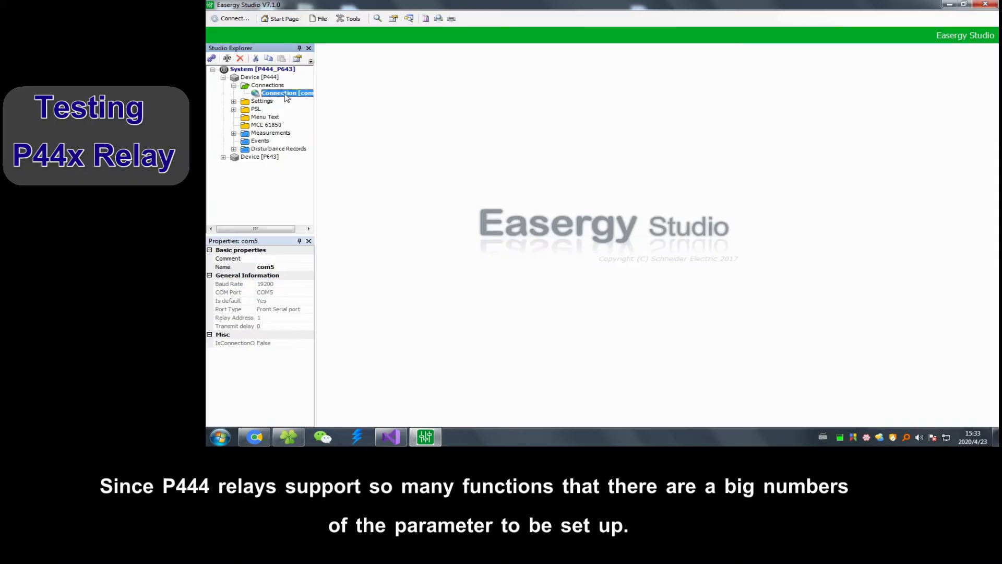
Run Test Connection on the com5 relay connection and dismiss the success result.
{"action": "right_click", "coordinate": [286, 97]}
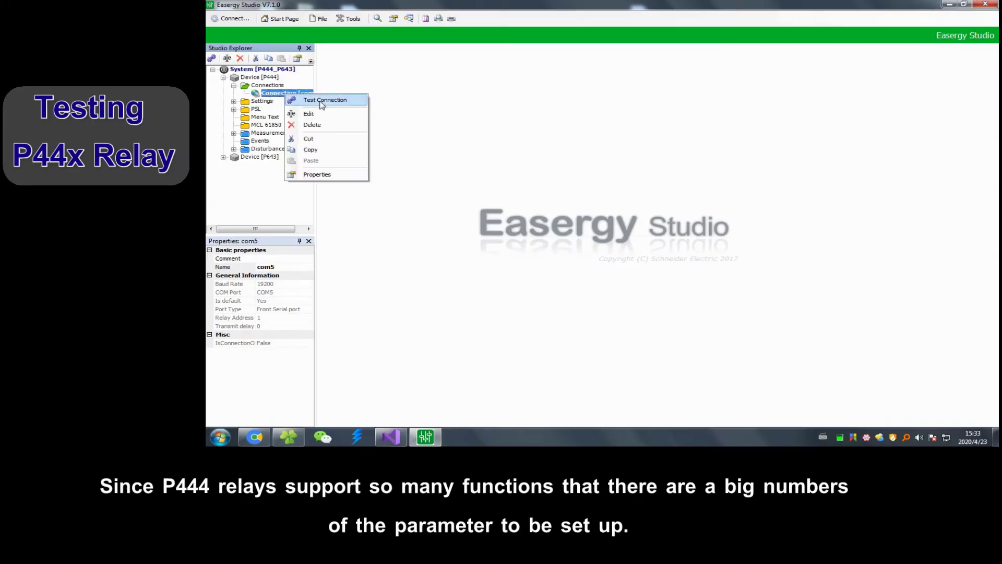
{"action": "left_click", "coordinate": [322, 100]}
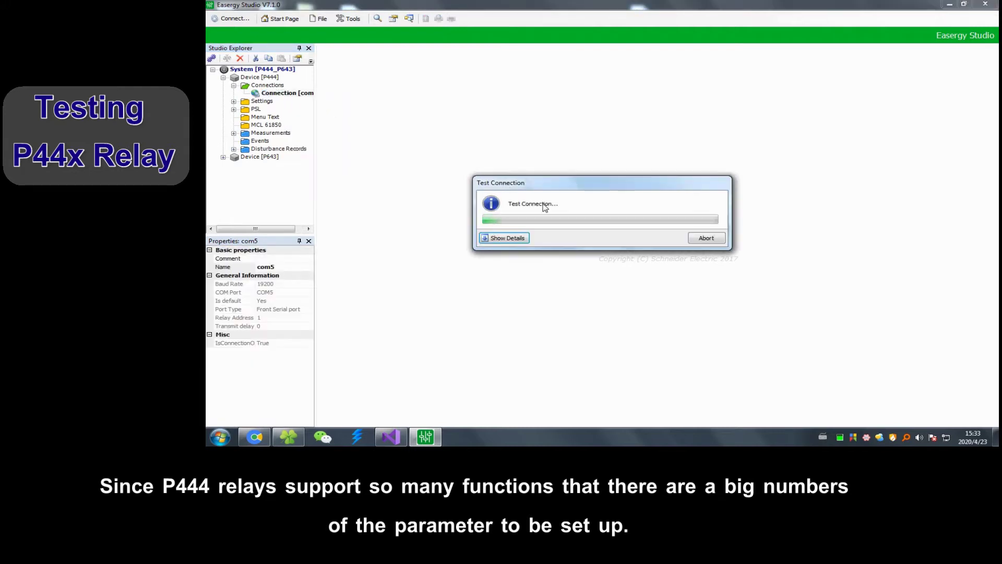
{"action": "left_click", "coordinate": [708, 275]}
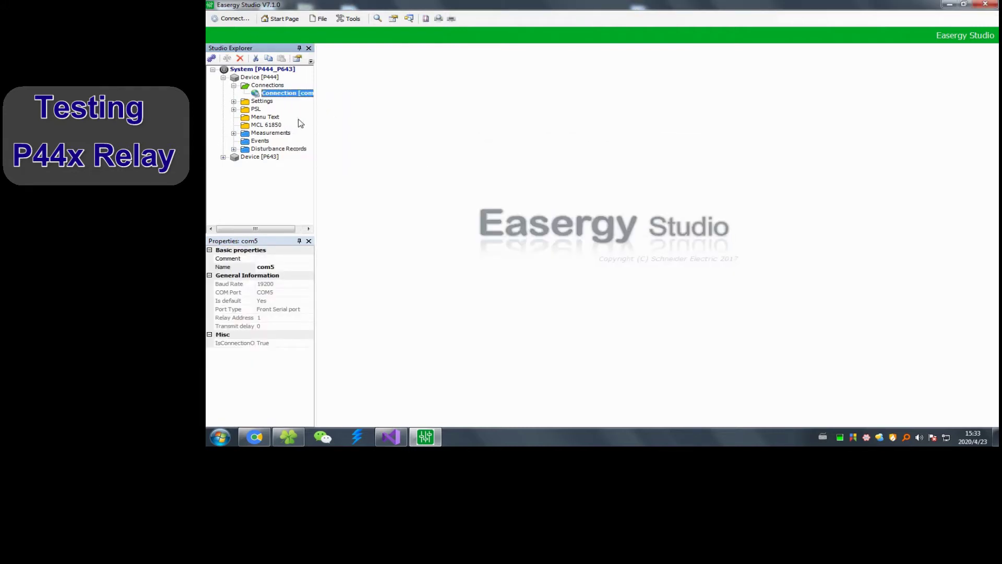
Open the P444 settings file 000 from the Settings folder and expand Group 1.
{"action": "left_click", "coordinate": [234, 101]}
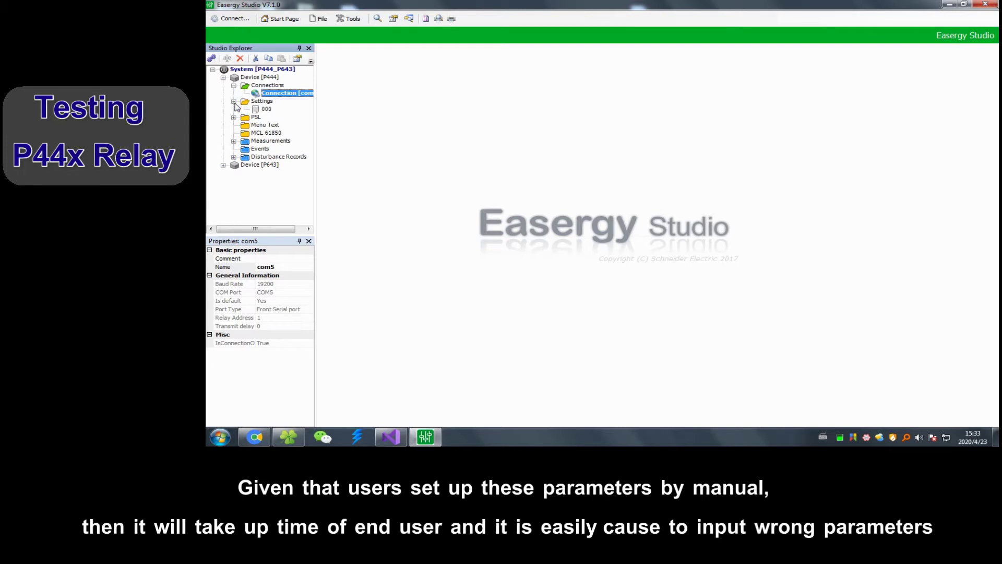
{"action": "double_click", "coordinate": [258, 110]}
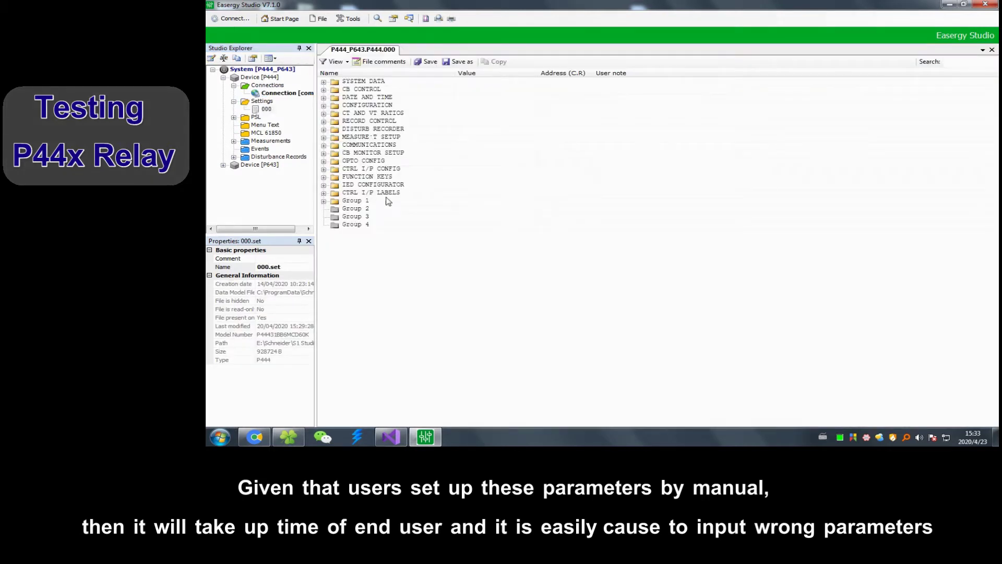
{"action": "left_click", "coordinate": [323, 202]}
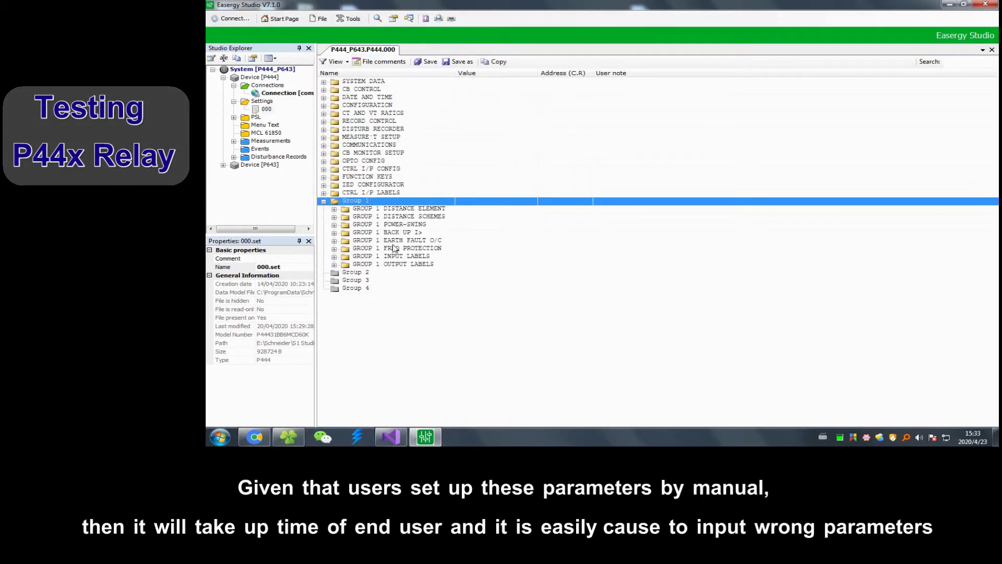
Expand CONFIGURATION in Easergy Studio, then browse to KRT's Template folder.
{"action": "left_click", "coordinate": [323, 105]}
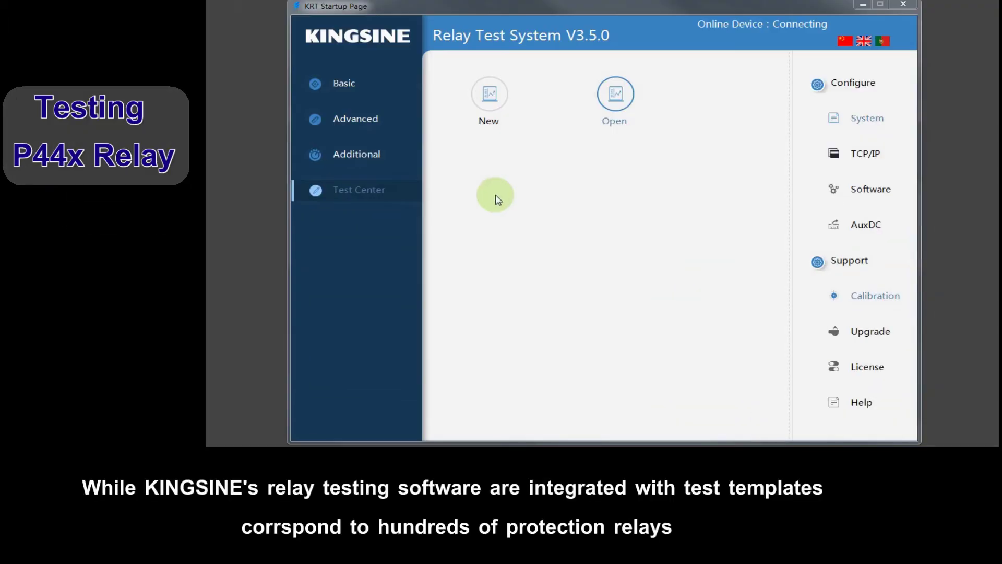
{"action": "left_click", "coordinate": [615, 94]}
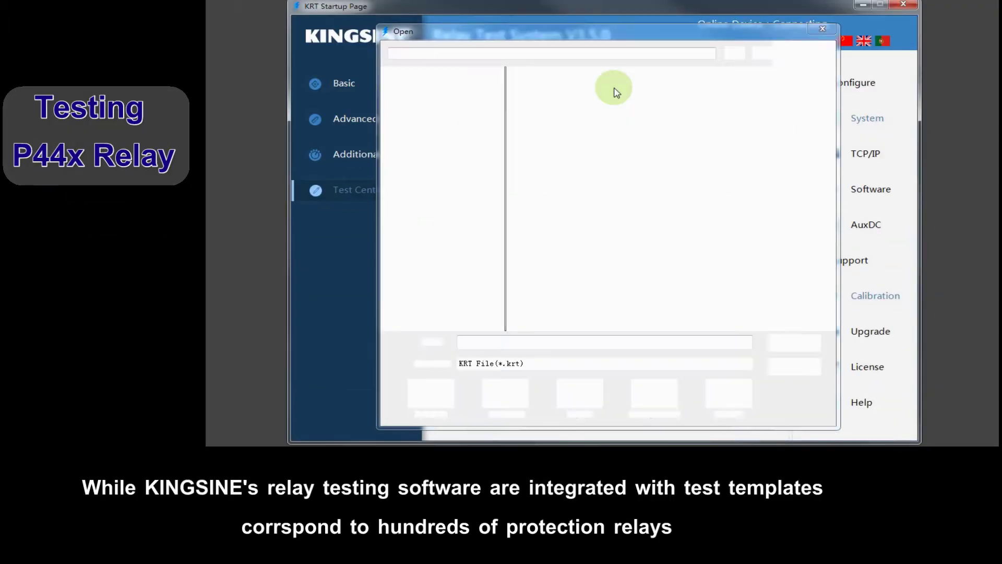
{"action": "left_click", "coordinate": [429, 392]}
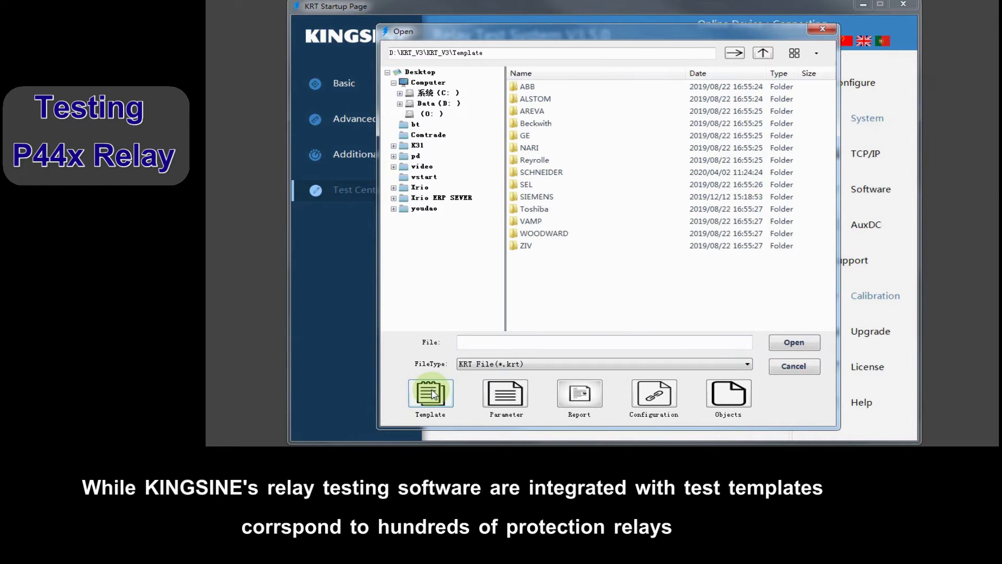
Browse the ABB template subfolders RED, REL and RET, returning to the manufacturer list.
{"action": "left_click", "coordinate": [529, 87]}
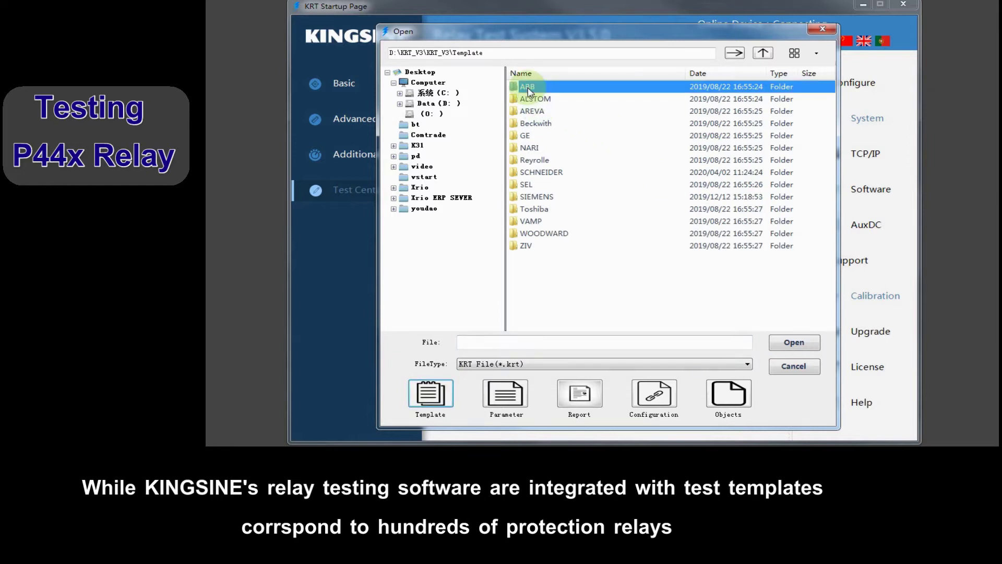
{"action": "double_click", "coordinate": [529, 89]}
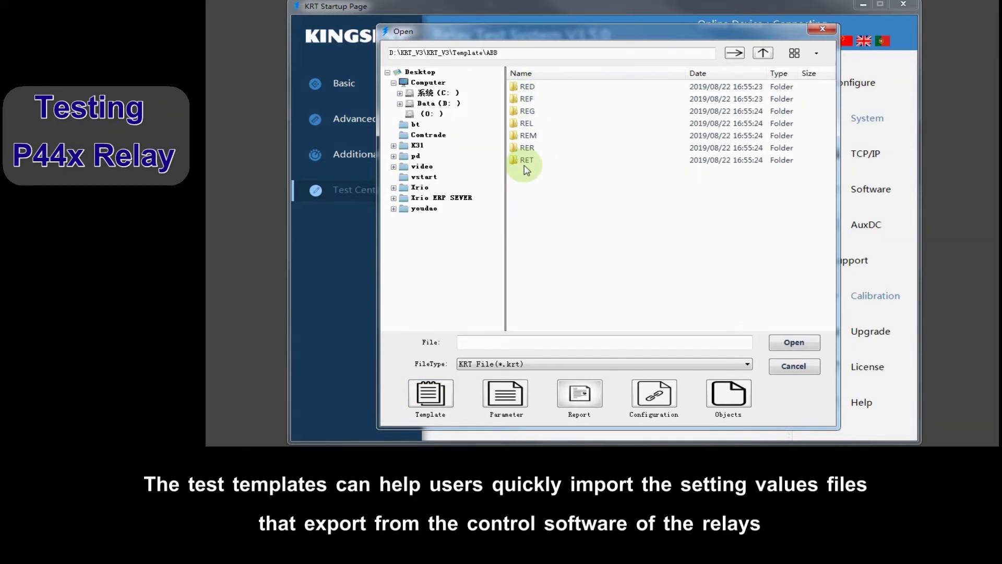
{"action": "left_click", "coordinate": [527, 88]}
{"action": "double_click", "coordinate": [527, 90]}
{"action": "left_click", "coordinate": [763, 53]}
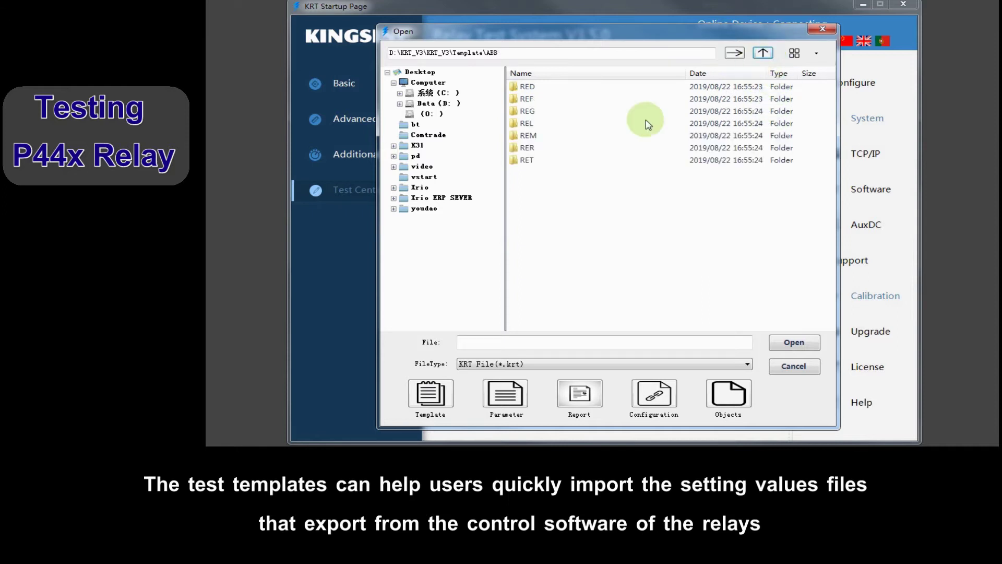
{"action": "double_click", "coordinate": [525, 125]}
{"action": "left_click", "coordinate": [763, 53]}
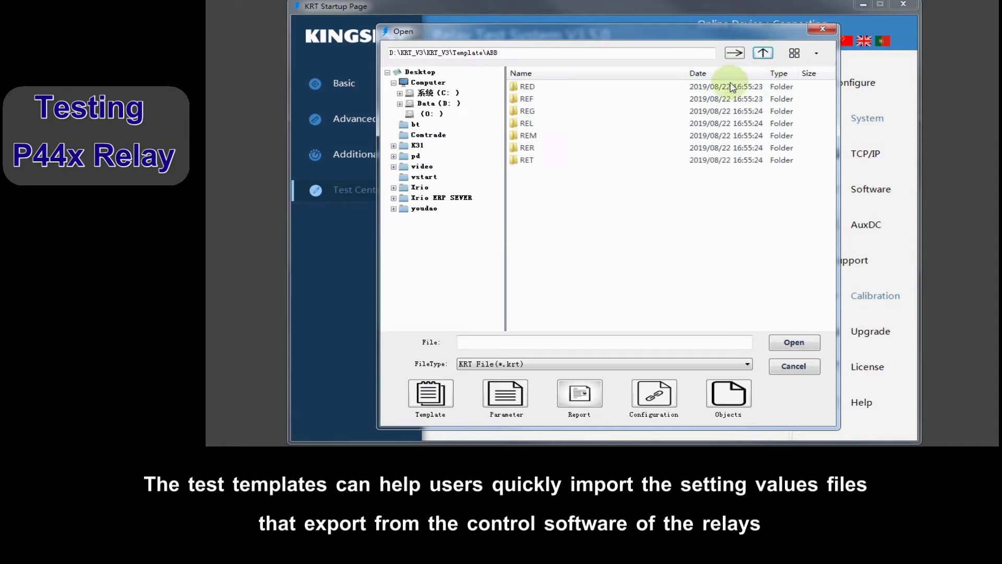
{"action": "double_click", "coordinate": [536, 162]}
{"action": "left_click", "coordinate": [763, 53]}
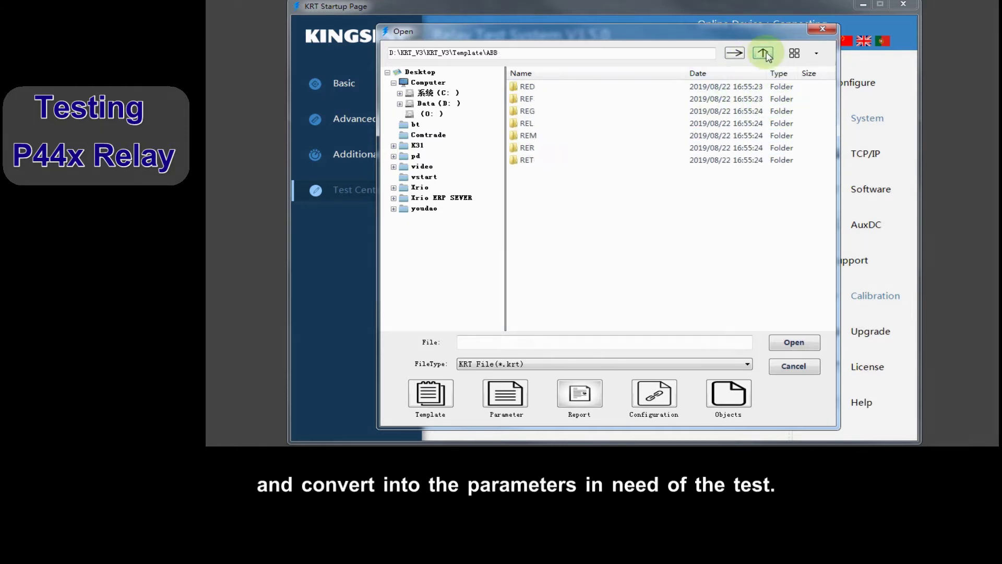
{"action": "left_click", "coordinate": [763, 53]}
Browse the AREVA P441 P442 P444, GE and SCHNEIDER template folders.
{"action": "double_click", "coordinate": [530, 111]}
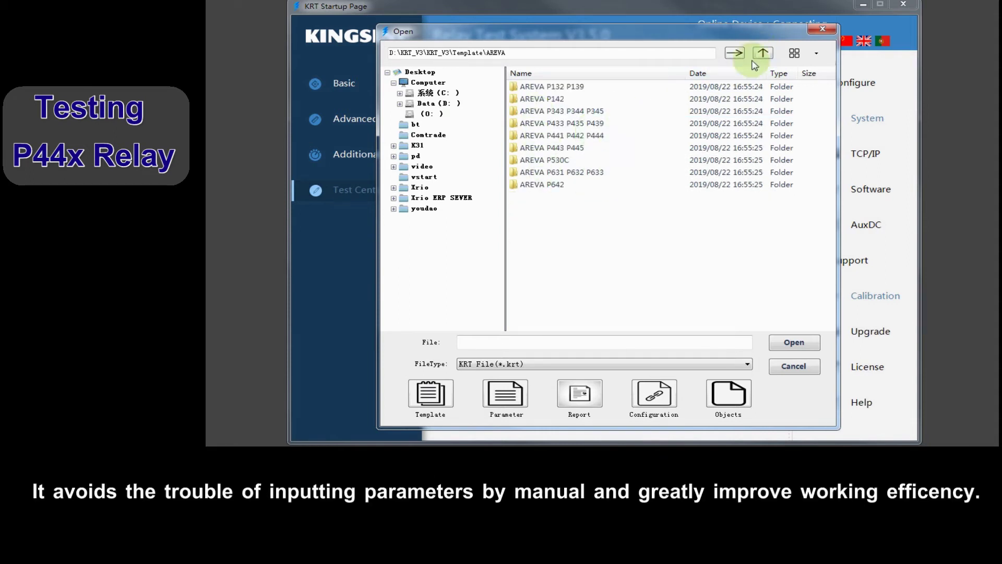
{"action": "double_click", "coordinate": [585, 137]}
{"action": "left_click", "coordinate": [763, 53]}
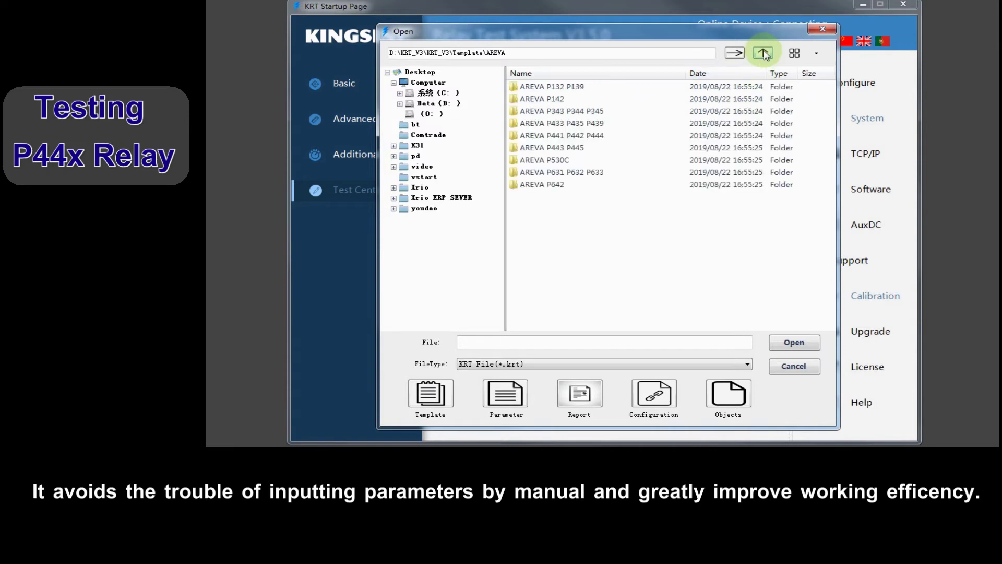
{"action": "left_click", "coordinate": [763, 53]}
{"action": "double_click", "coordinate": [526, 135]}
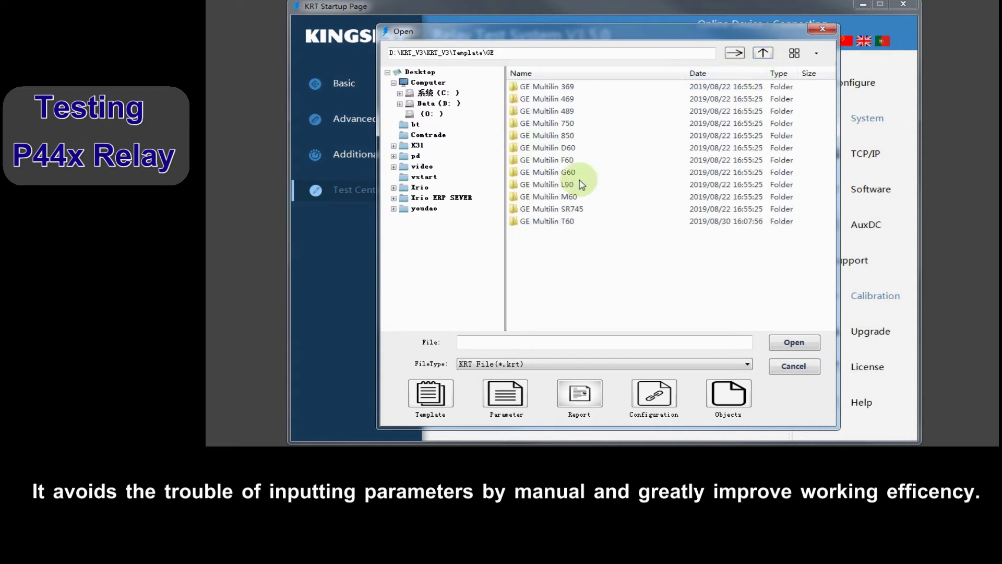
{"action": "left_click", "coordinate": [762, 53]}
{"action": "double_click", "coordinate": [537, 172]}
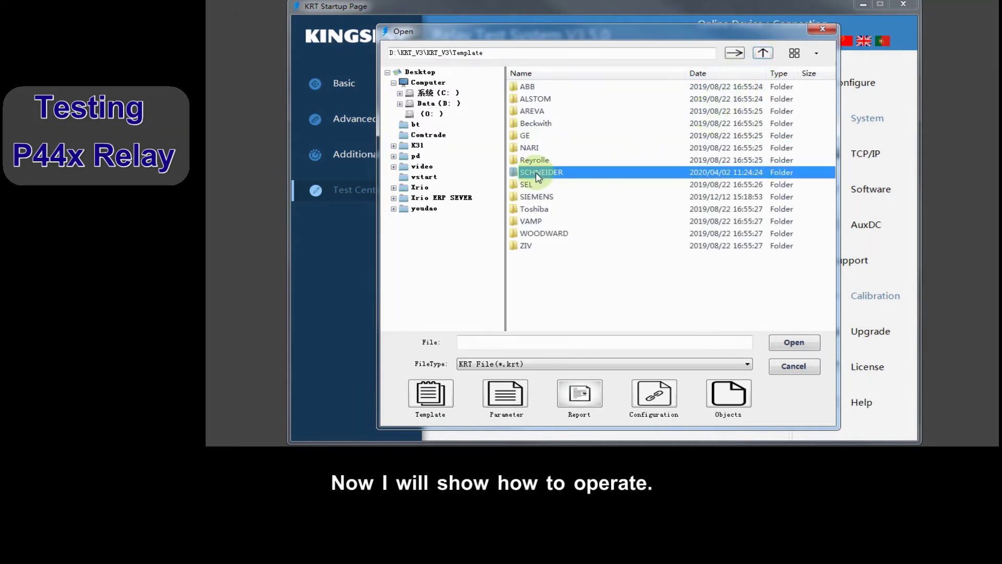
{"action": "left_click", "coordinate": [763, 53]}
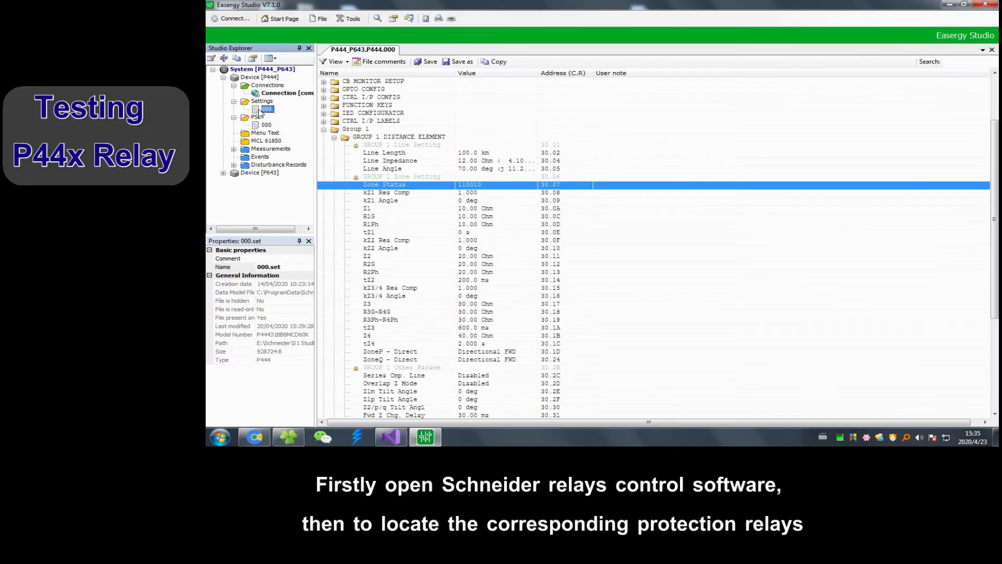
Export settings file 000 as XRIO, overwriting P444 distance+BU+INOC+swing.000 in the xrio folder.
{"action": "right_click", "coordinate": [259, 111]}
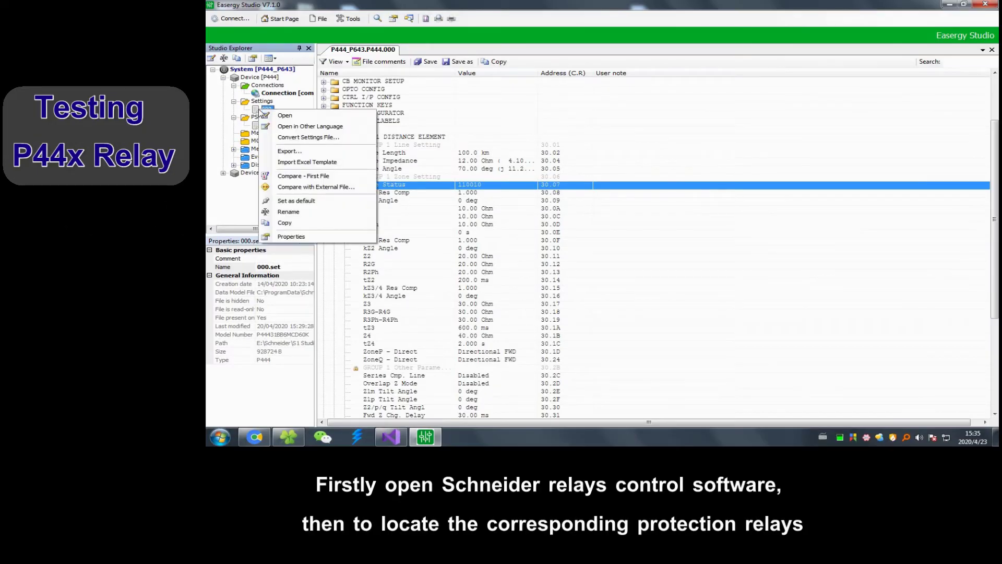
{"action": "left_click", "coordinate": [297, 154]}
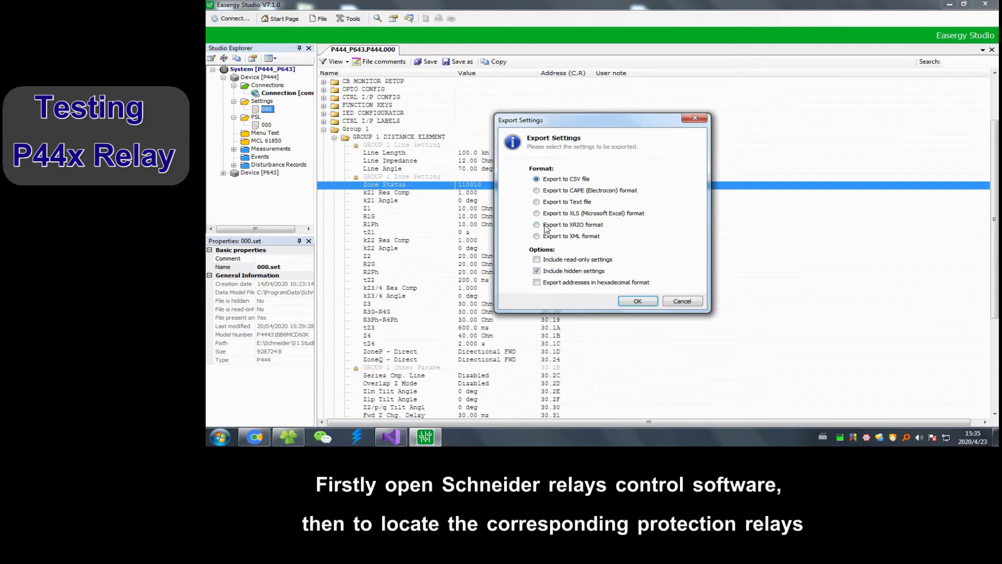
{"action": "left_click", "coordinate": [537, 225]}
{"action": "left_click", "coordinate": [638, 301]}
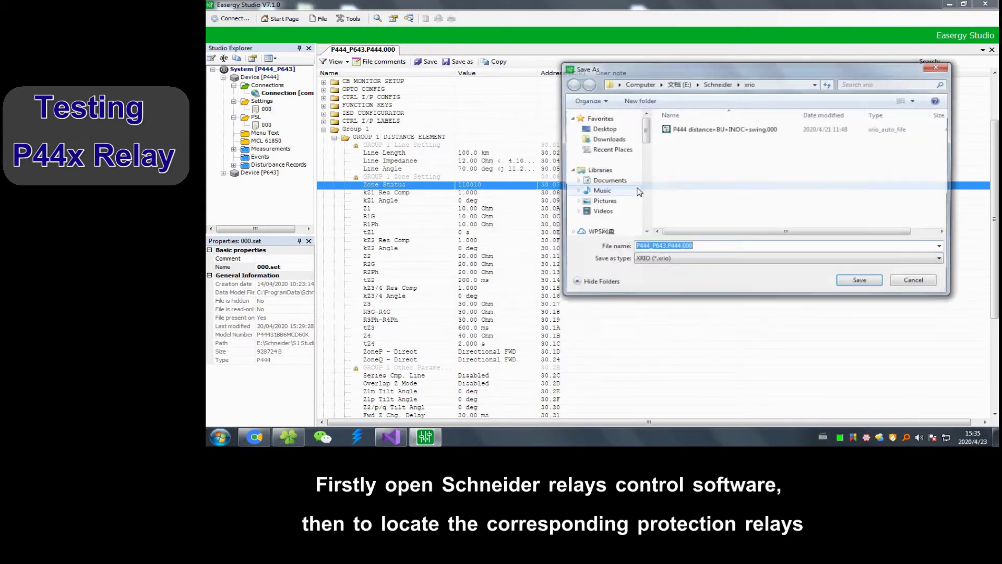
{"action": "left_click", "coordinate": [725, 129]}
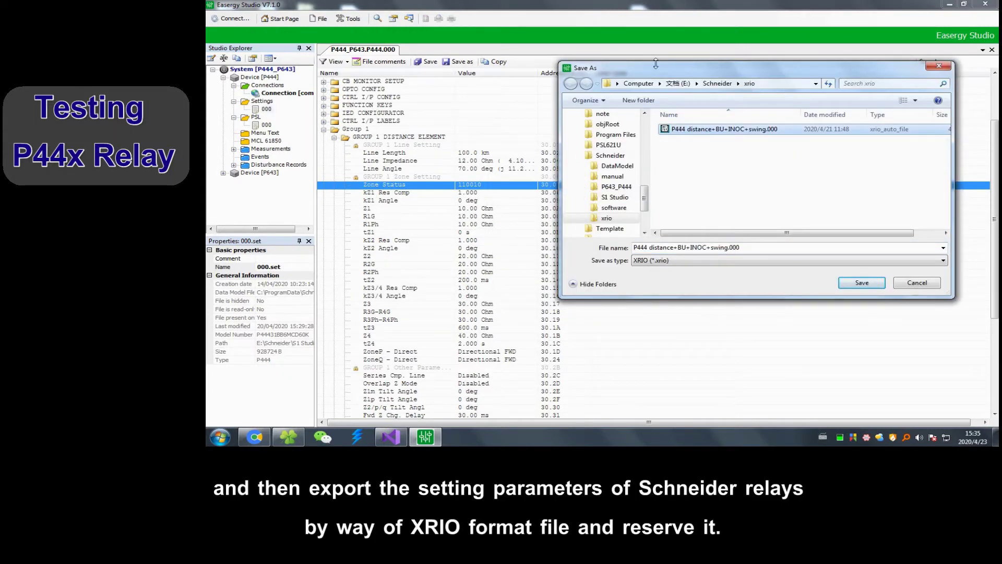
{"action": "left_click", "coordinate": [847, 282]}
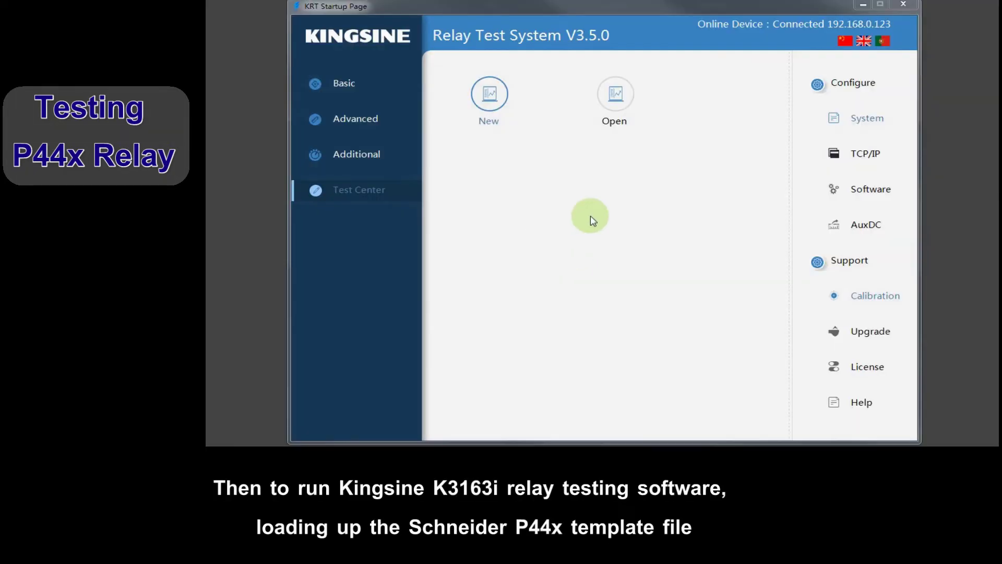
Open the saved P444.krt test file in KRT.
{"action": "left_click", "coordinate": [490, 96]}
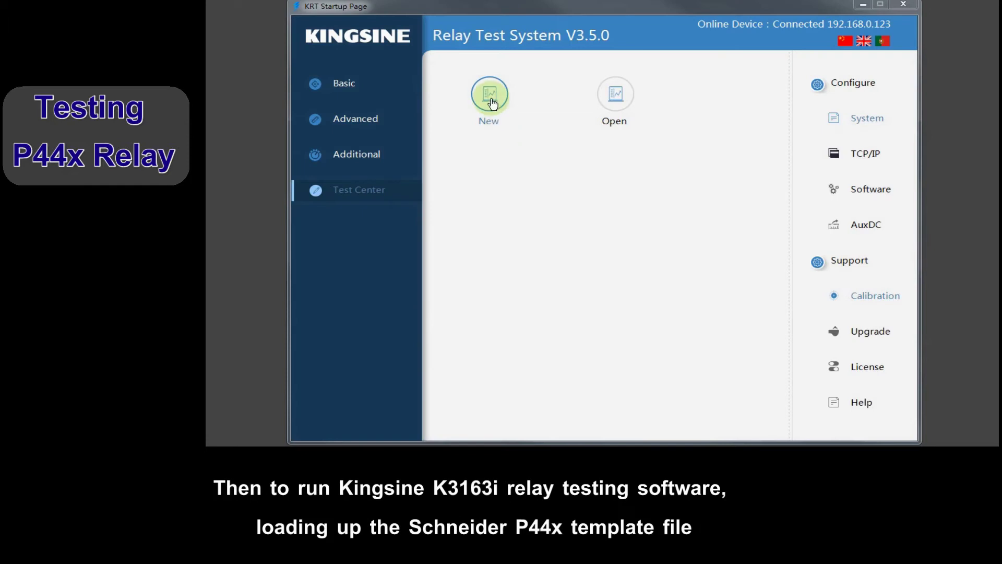
{"action": "left_click", "coordinate": [901, 201]}
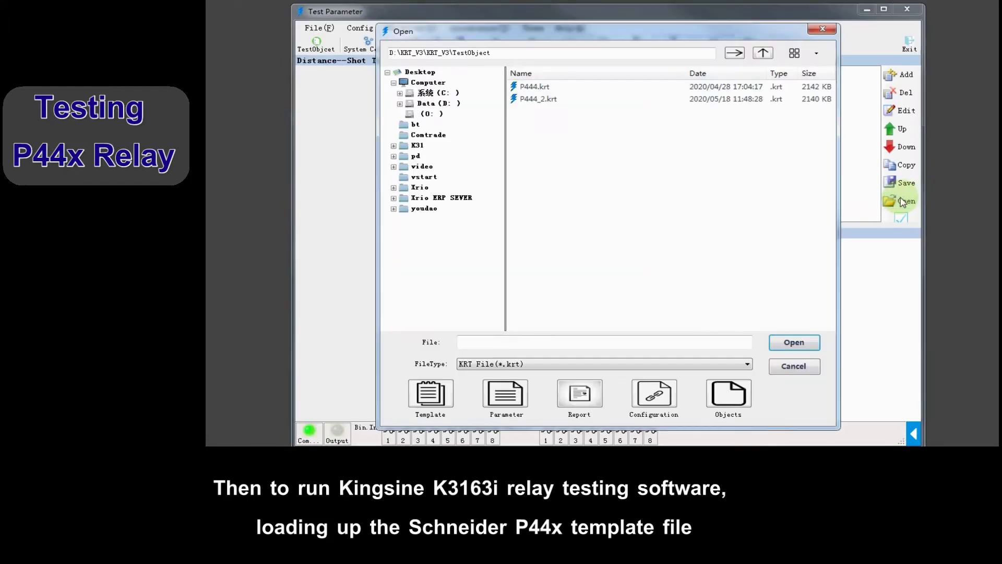
{"action": "left_click", "coordinate": [535, 87]}
{"action": "left_click", "coordinate": [778, 343]}
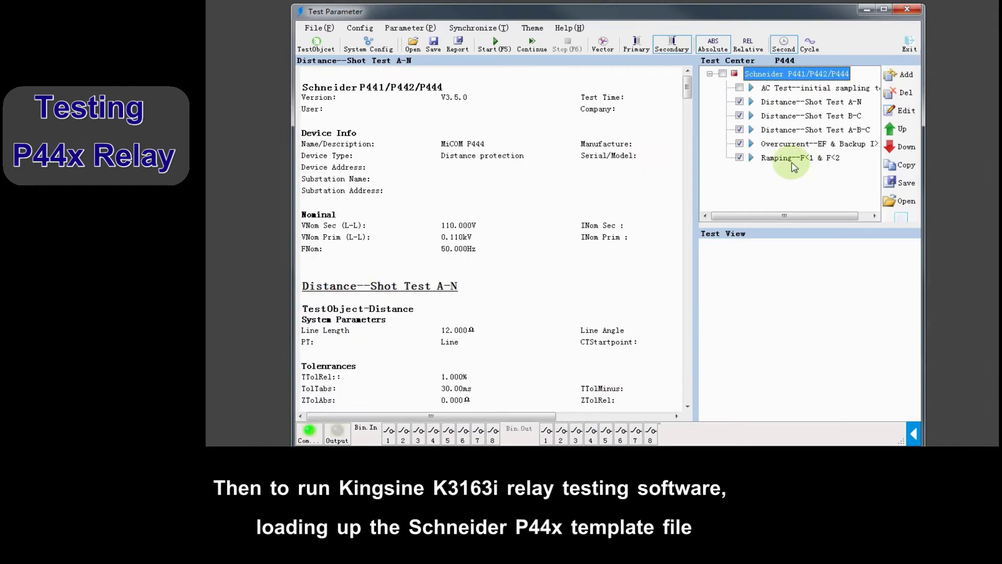
Open the Distance--Shot Test A-N test object converter and view Group 1 distance parameters.
{"action": "left_click", "coordinate": [785, 102]}
{"action": "left_click", "coordinate": [316, 46]}
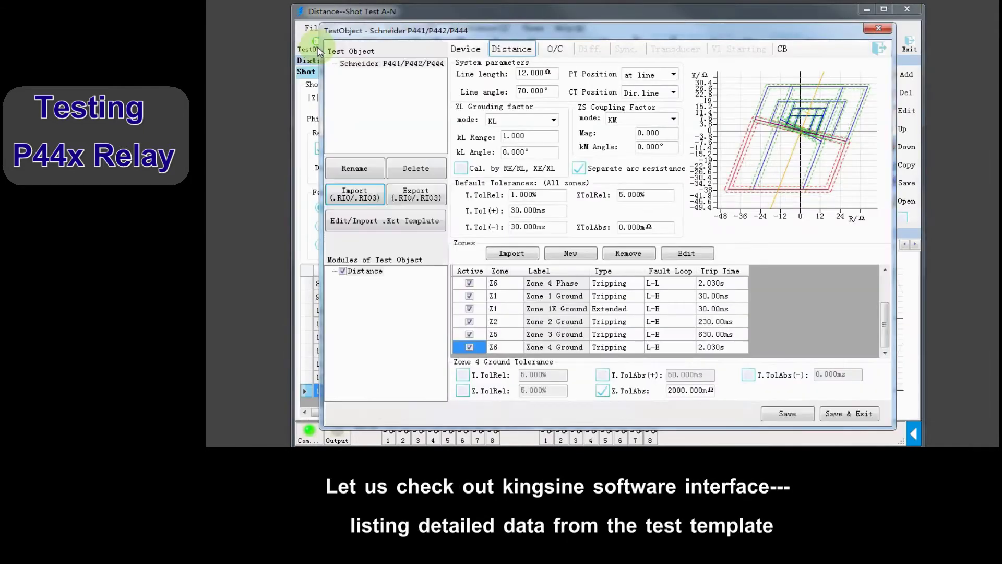
{"action": "left_click", "coordinate": [392, 219]}
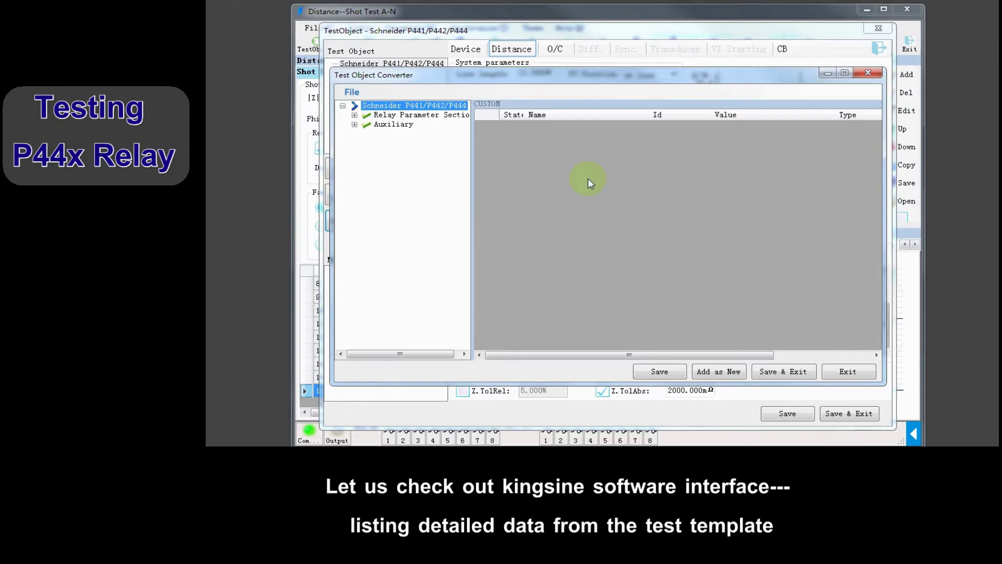
{"action": "left_click", "coordinate": [354, 115]}
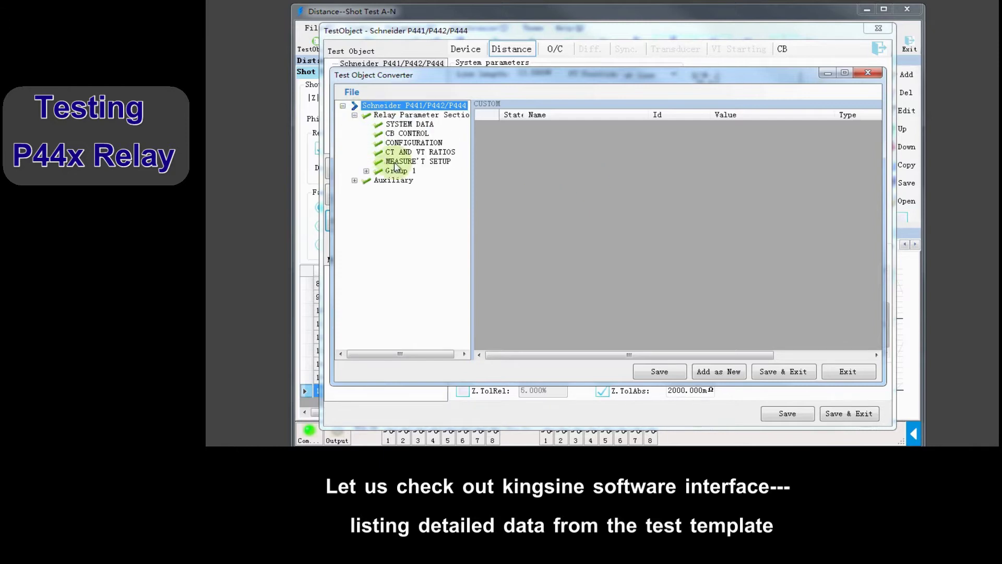
{"action": "left_click", "coordinate": [366, 170]}
{"action": "left_click", "coordinate": [409, 180]}
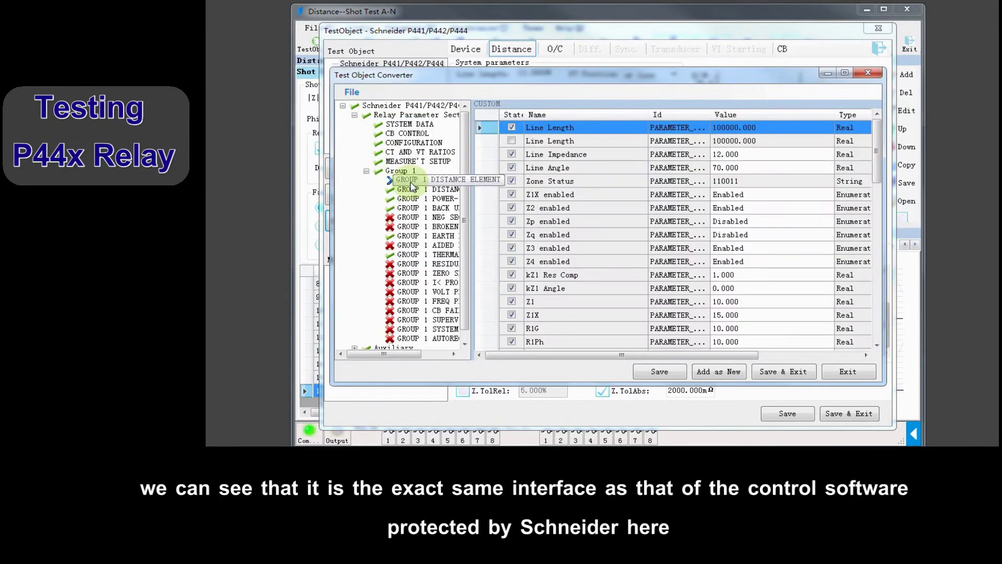
{"action": "left_click", "coordinate": [410, 124]}
{"action": "left_click", "coordinate": [405, 143]}
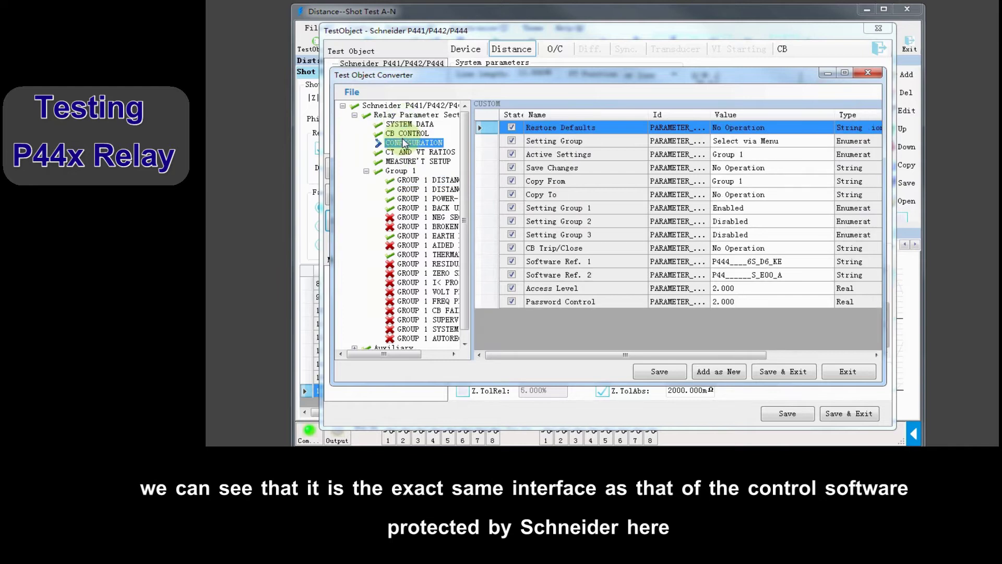
{"action": "left_click_drag", "start_coordinate": [878, 154], "coordinate": [881, 206]}
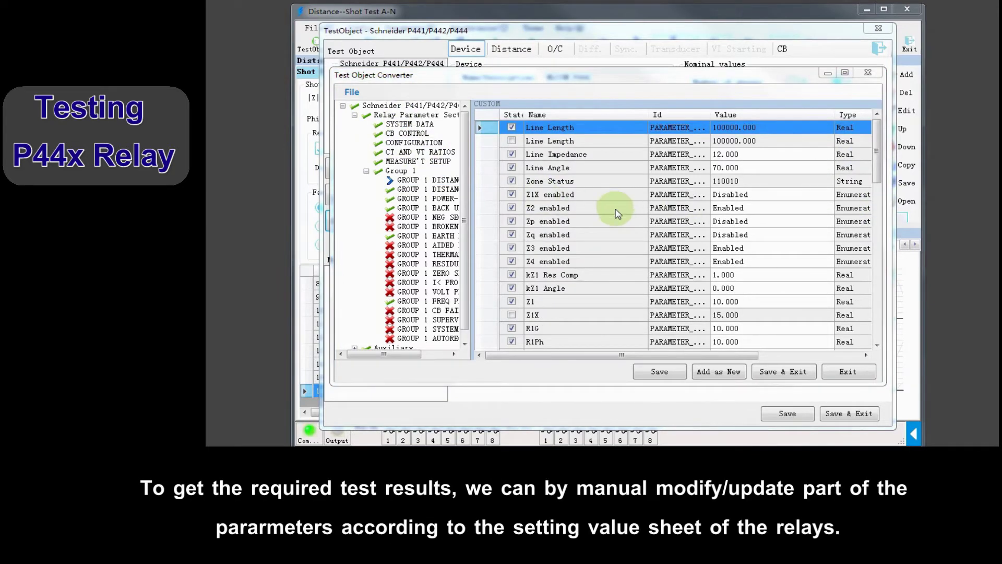
Import P444 distance+BU+INOC+swing.000.xrio into the converter using the Default filter.
{"action": "left_click", "coordinate": [353, 94]}
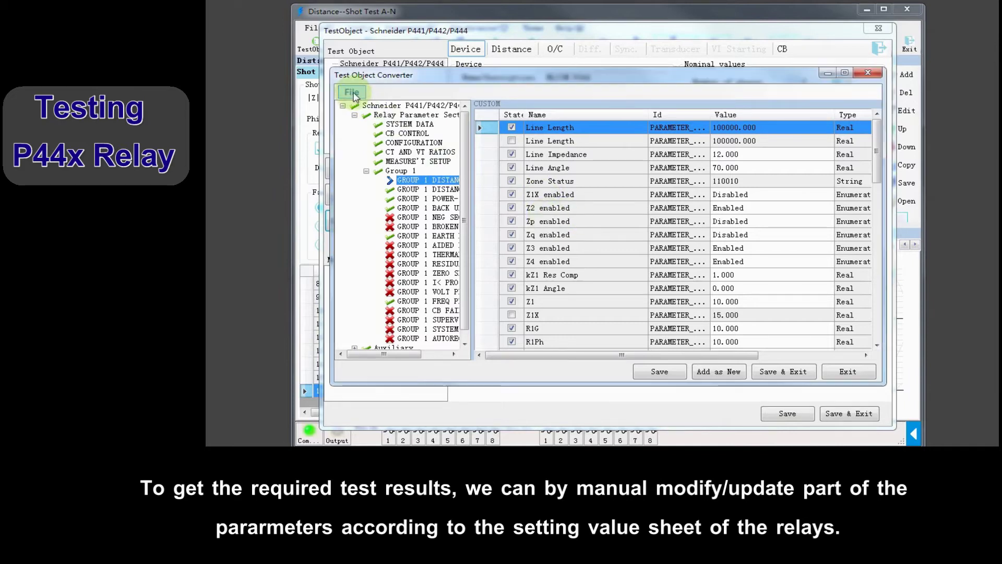
{"action": "left_click", "coordinate": [352, 94]}
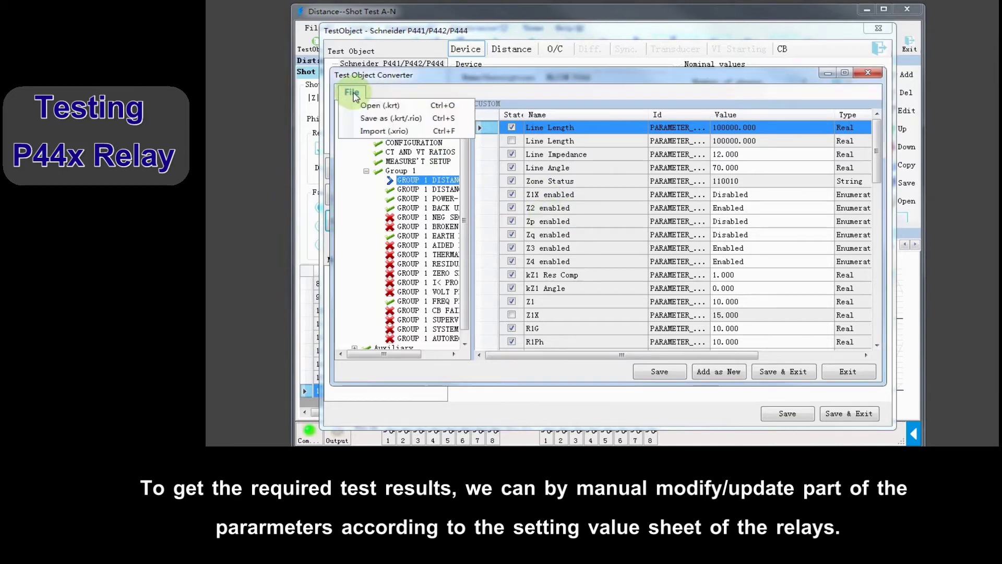
{"action": "left_click", "coordinate": [380, 132]}
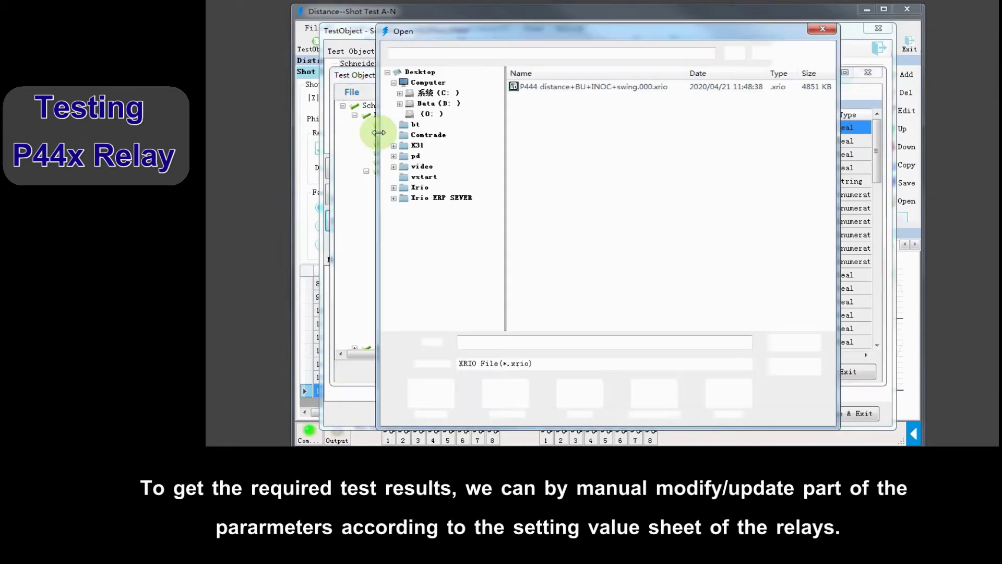
{"action": "left_click", "coordinate": [573, 90]}
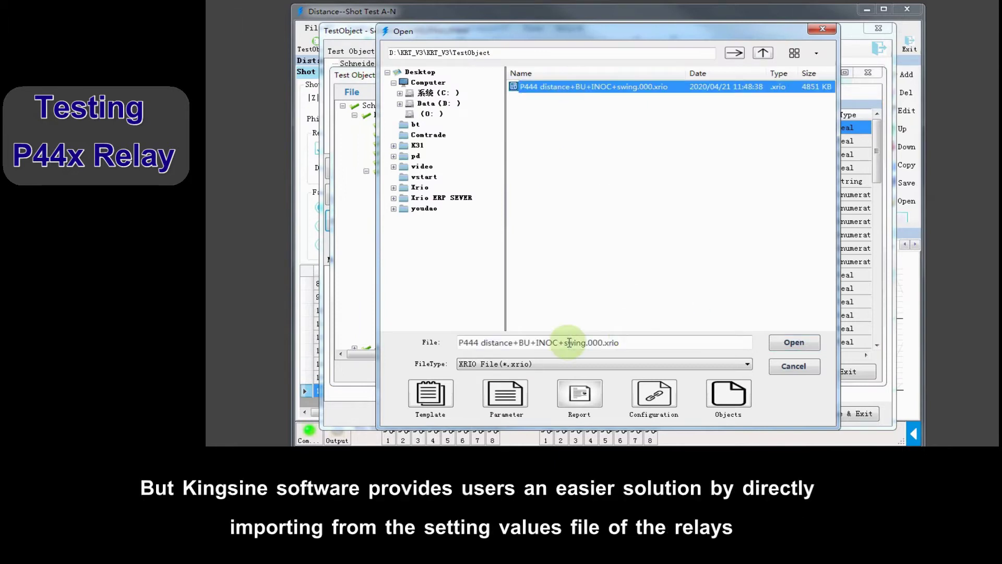
{"action": "left_click", "coordinate": [794, 342]}
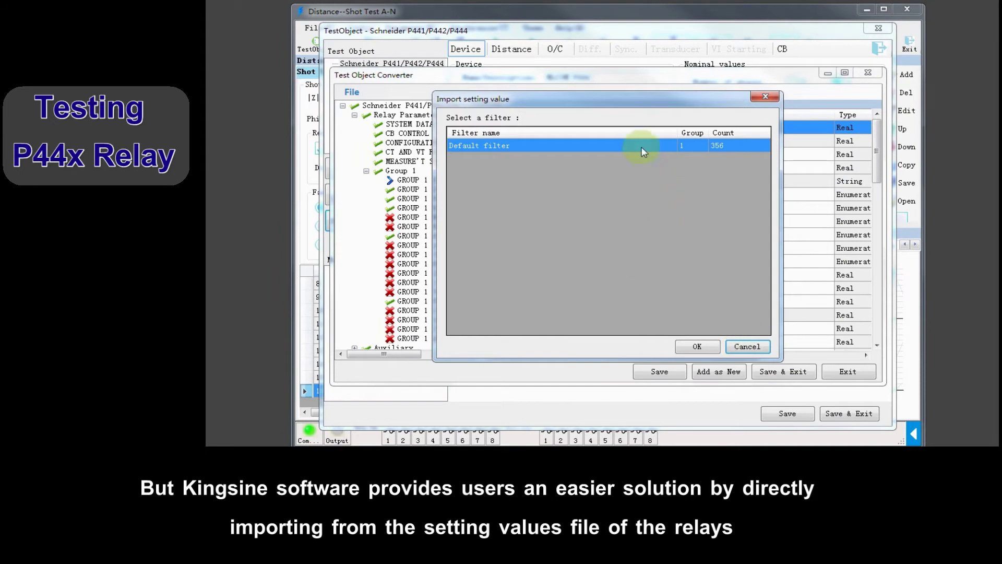
{"action": "left_click", "coordinate": [643, 148]}
{"action": "left_click", "coordinate": [687, 347]}
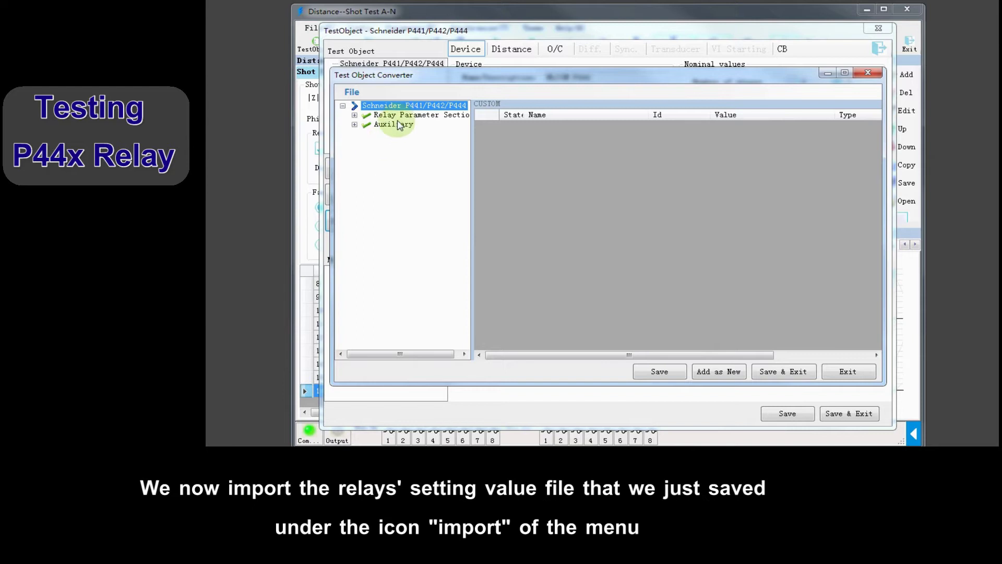
Check the imported CONFIGURATION values, including Back Up I> and Earth Fault PROT.
{"action": "left_click", "coordinate": [355, 115]}
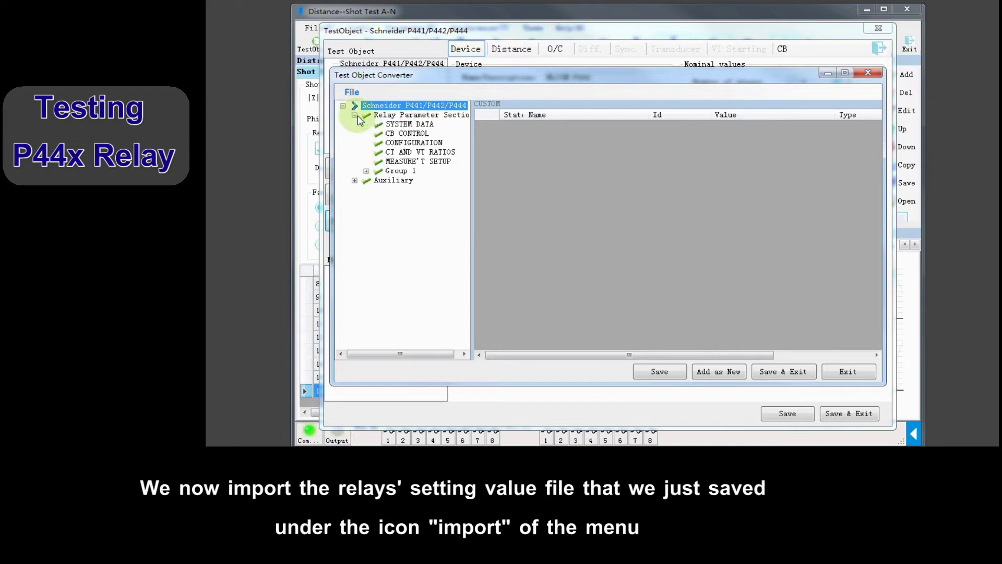
{"action": "left_click", "coordinate": [399, 143]}
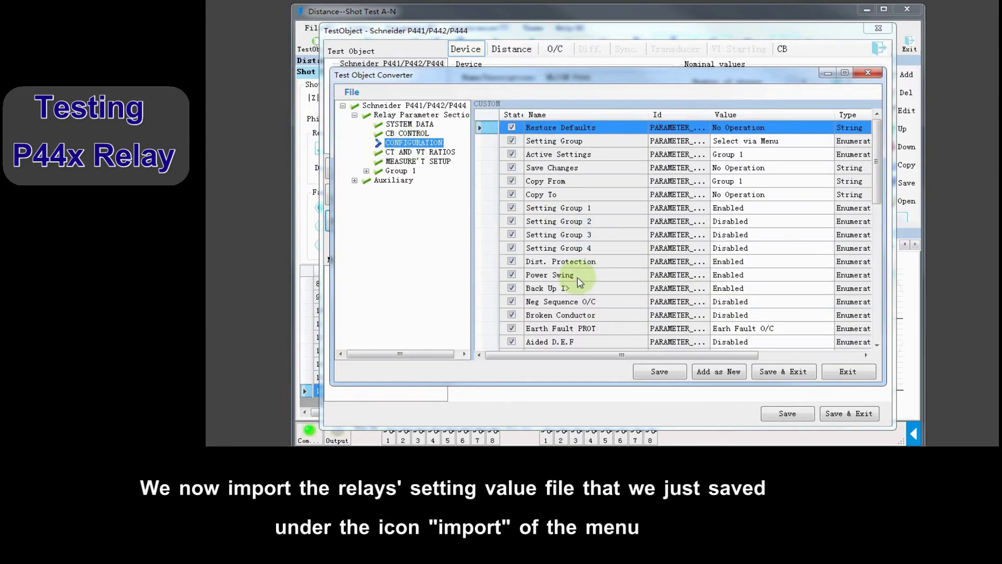
{"action": "left_click", "coordinate": [580, 290]}
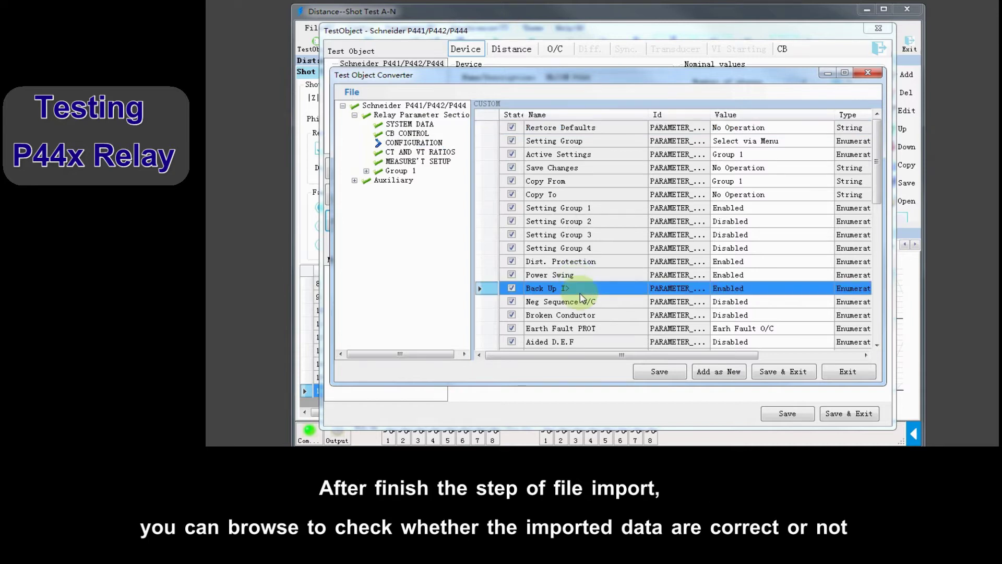
{"action": "left_click", "coordinate": [584, 330]}
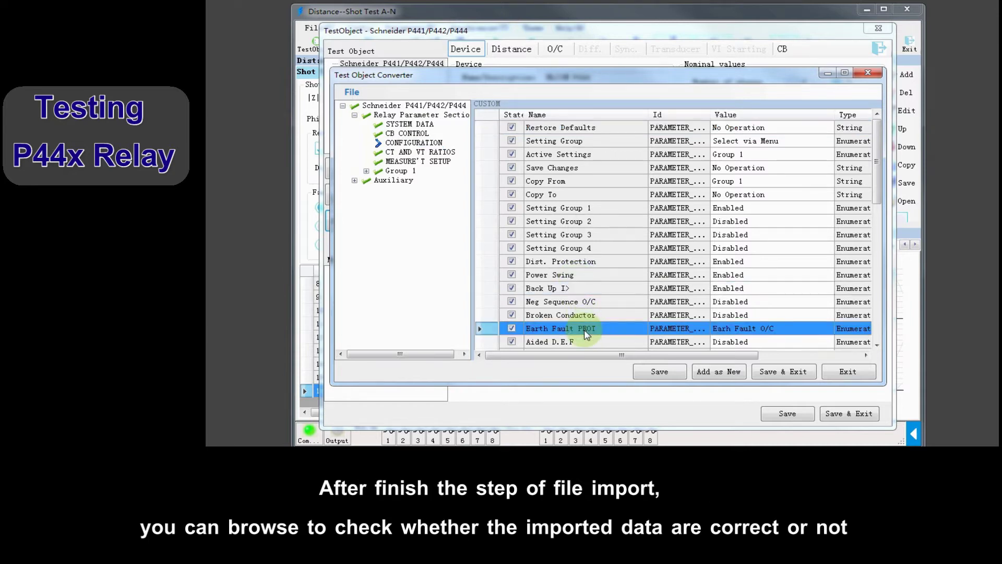
Review the imported GROUP 1 DISTANCE ELEMENT parameters, then collapse Group 1.
{"action": "left_click", "coordinate": [366, 171]}
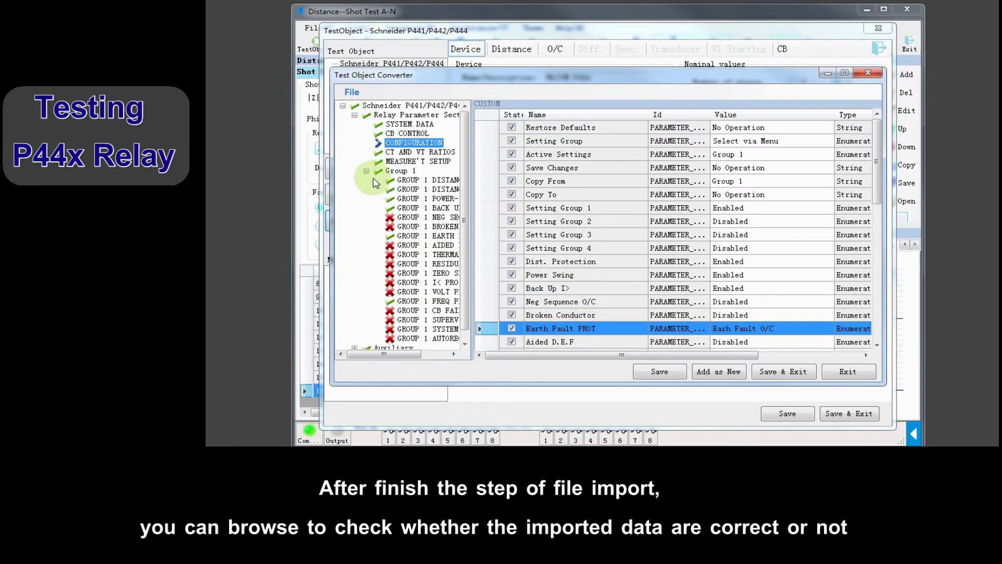
{"action": "left_click", "coordinate": [414, 180]}
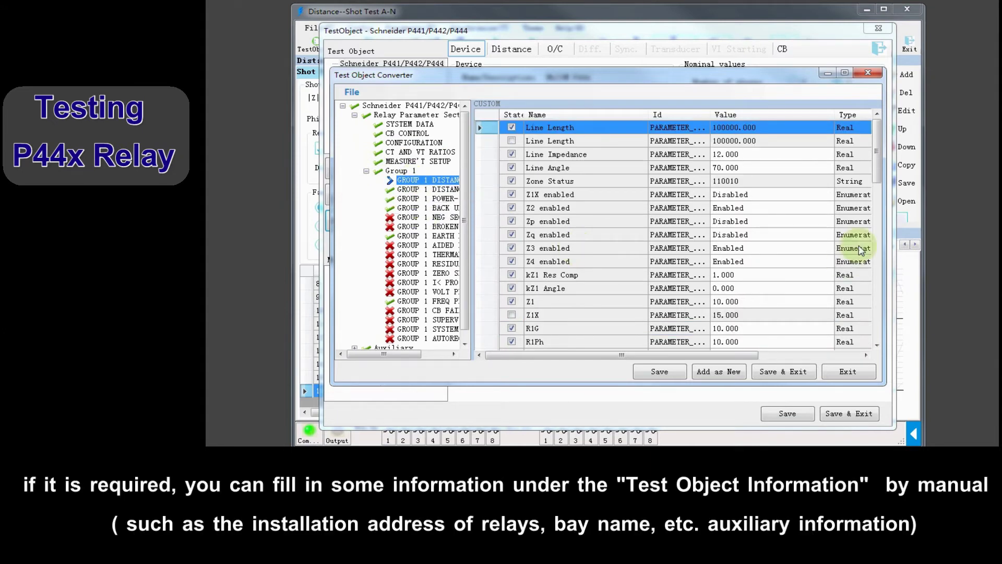
{"action": "scroll", "coordinate": [876, 156], "scroll_direction": "down", "scroll_amount": 2}
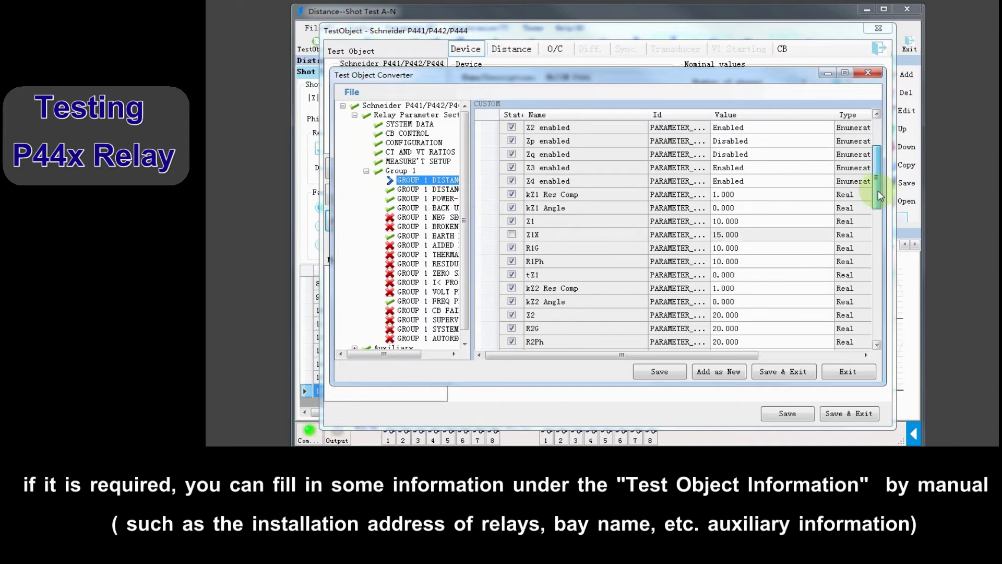
{"action": "left_click_drag", "start_coordinate": [880, 195], "coordinate": [881, 286]}
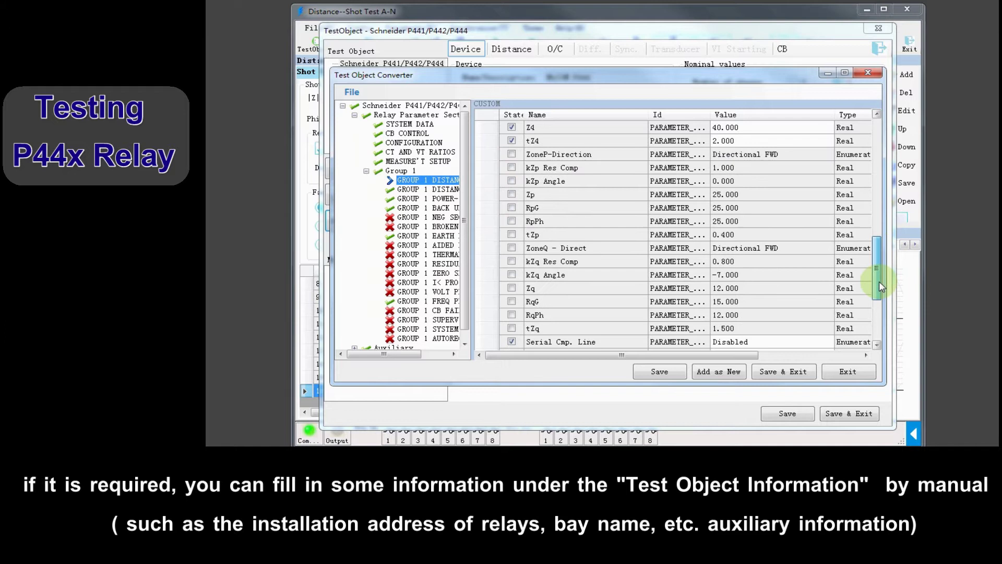
{"action": "left_click", "coordinate": [366, 171]}
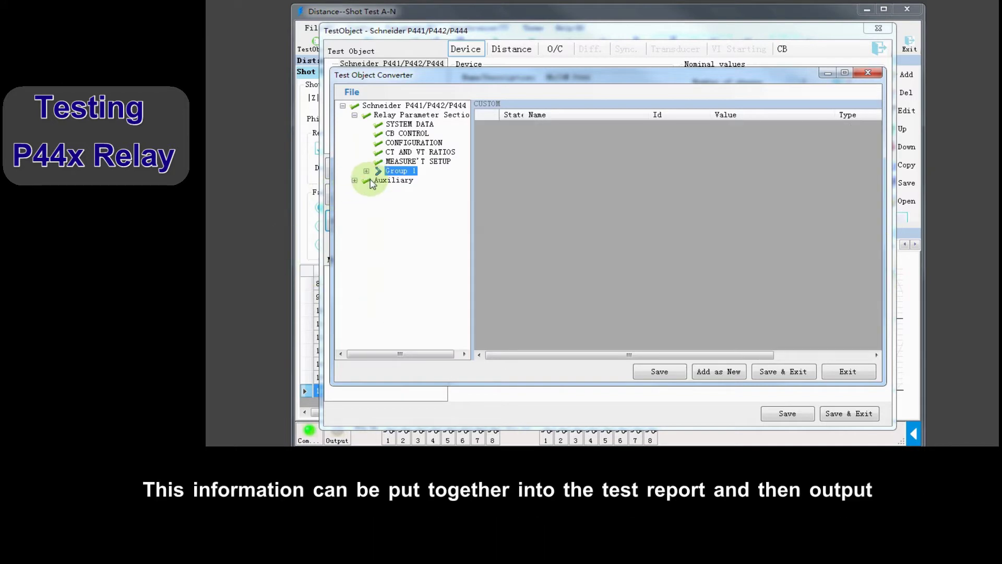
Show Auxiliary > Test Object Information and edit the Device Address and Substation values.
{"action": "left_click", "coordinate": [355, 180]}
{"action": "left_click", "coordinate": [410, 190]}
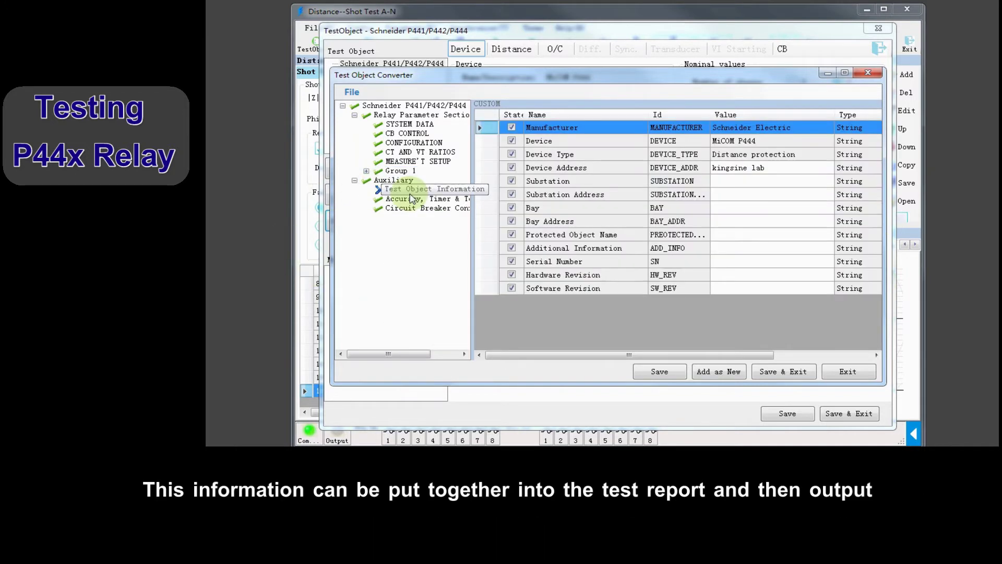
{"action": "left_click", "coordinate": [779, 168]}
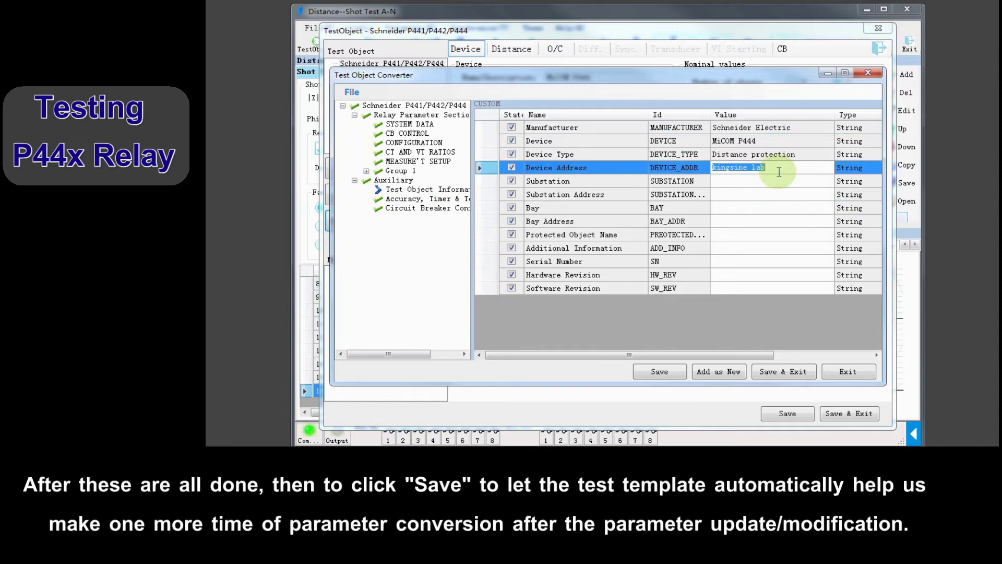
{"action": "left_click", "coordinate": [773, 181]}
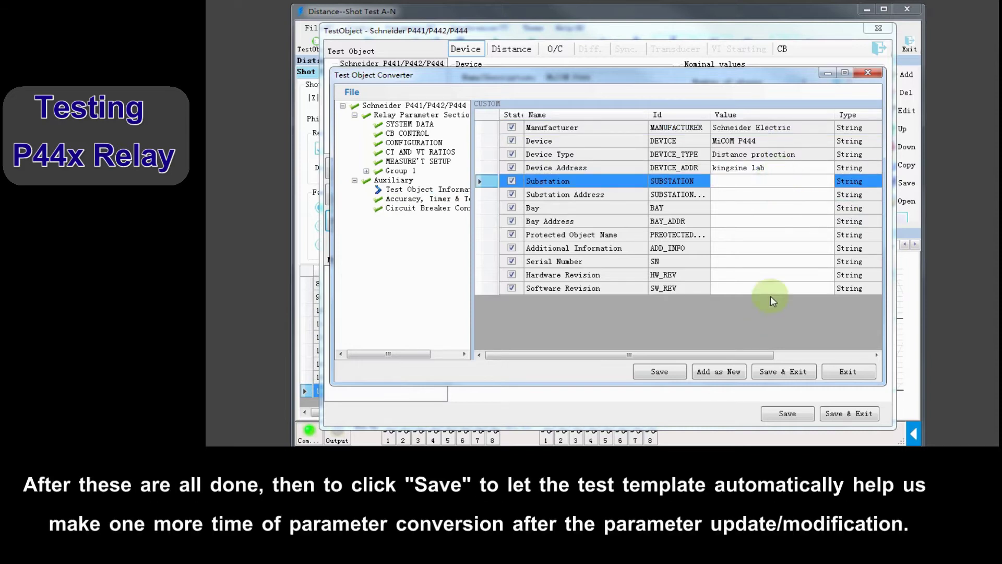
{"action": "left_click", "coordinate": [837, 358]}
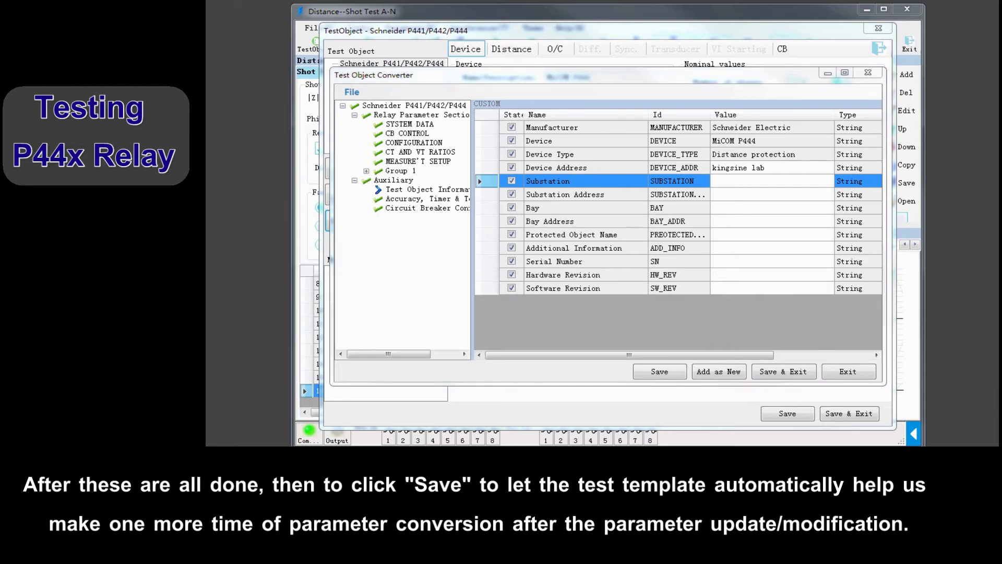
Save & Exit the converter, confirm the replace, review Device and Distance tabs, and close TestObject.
{"action": "left_click", "coordinate": [781, 373]}
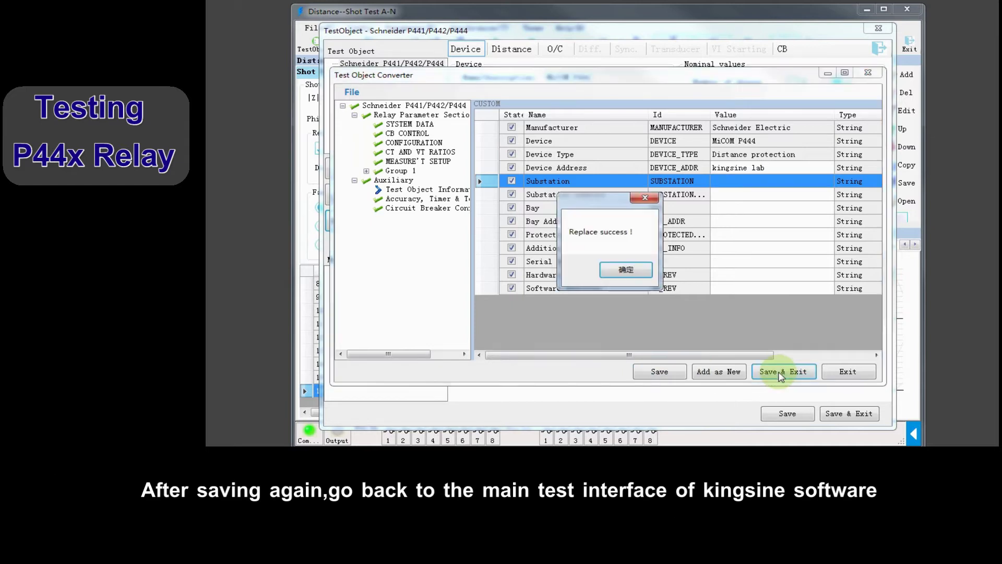
{"action": "left_click", "coordinate": [624, 269]}
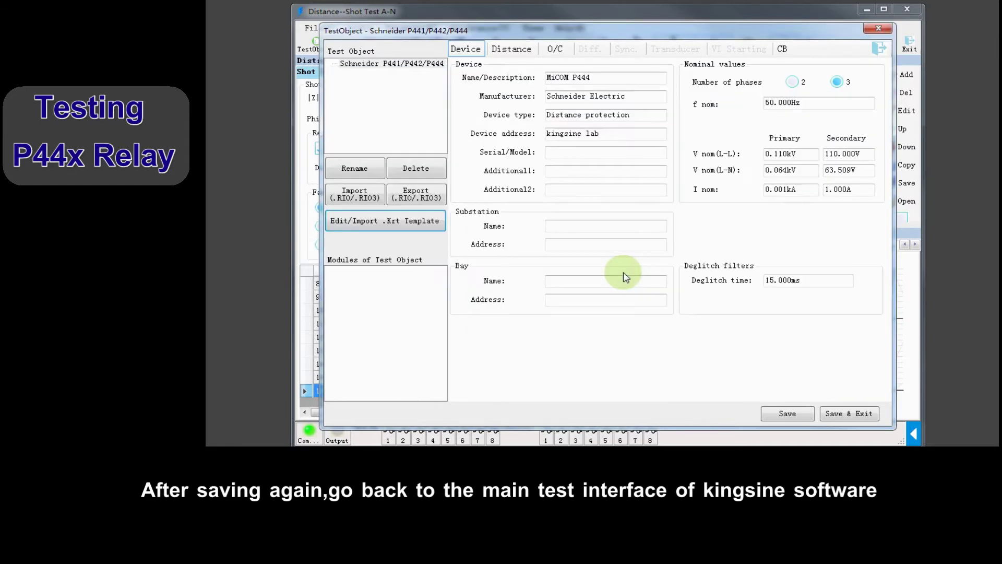
{"action": "left_click", "coordinate": [621, 133]}
{"action": "left_click", "coordinate": [511, 49]}
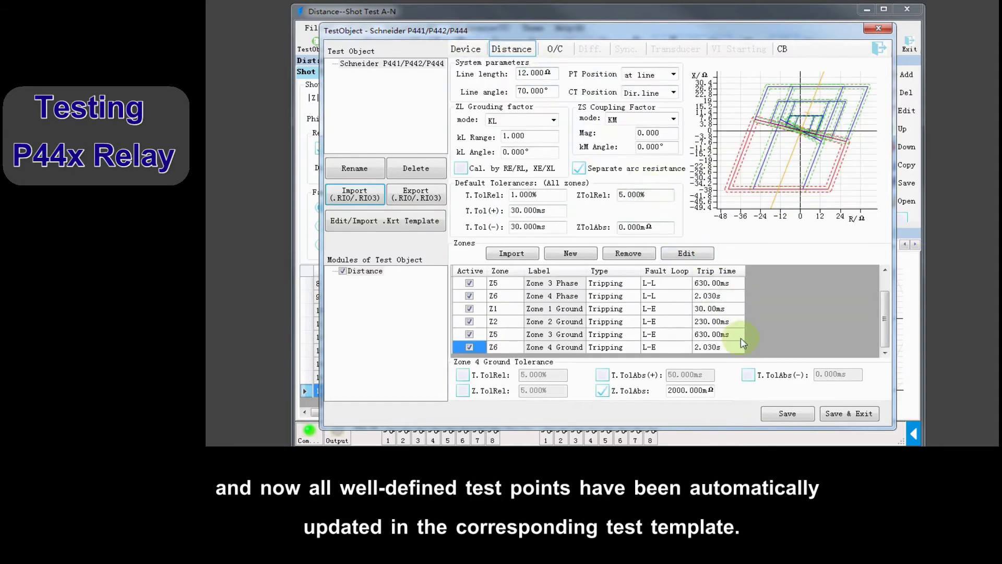
{"action": "left_click", "coordinate": [852, 414]}
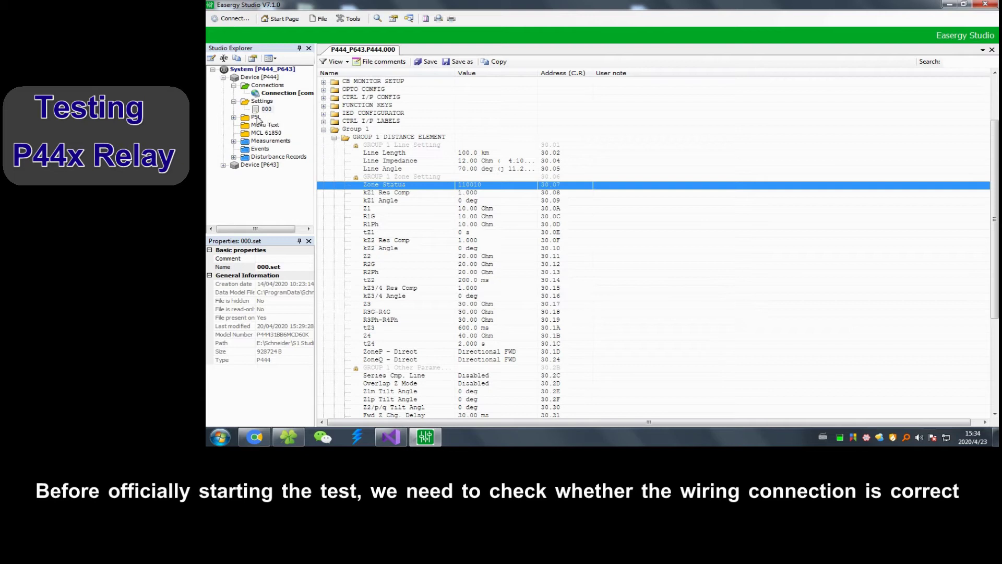
Expand Device [P444] > PSL and open the 000 logic file in the PSL editor.
{"action": "left_click", "coordinate": [234, 117]}
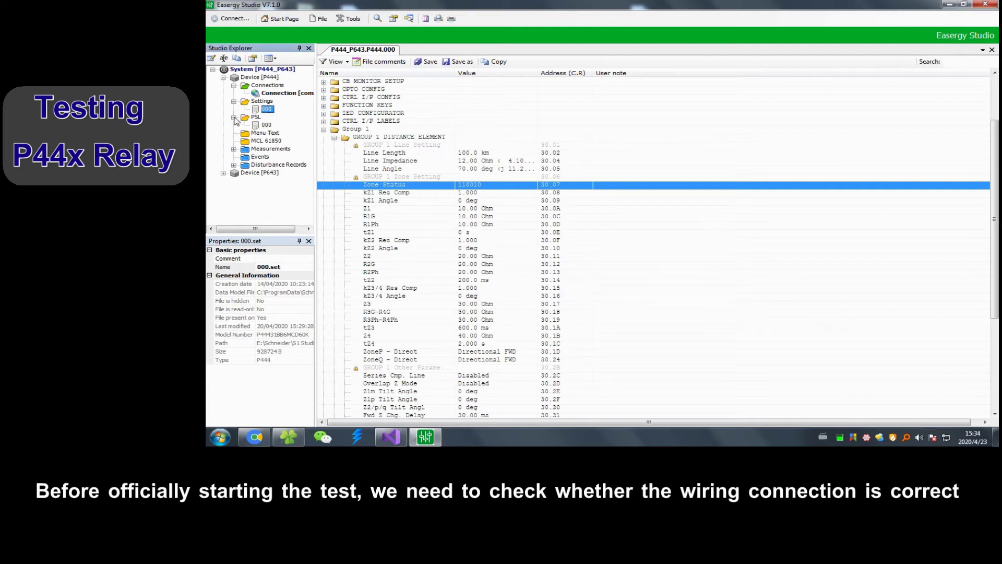
{"action": "double_click", "coordinate": [266, 125]}
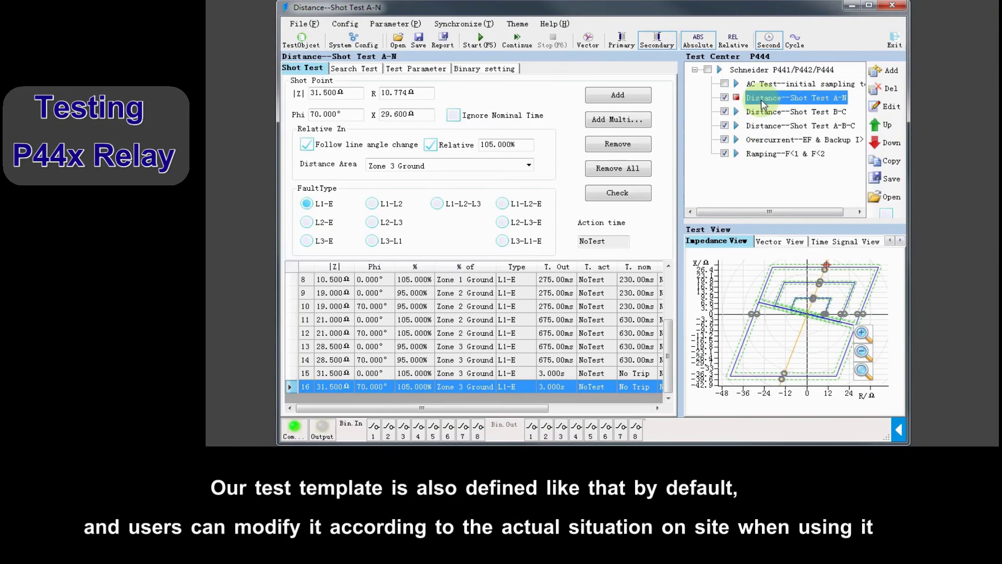
Set binary input 1 as trip trigger for Distance A-N and input 2 for Overcurrent--EF & Backup I>.
{"action": "left_click", "coordinate": [479, 70]}
{"action": "left_click", "coordinate": [331, 137]}
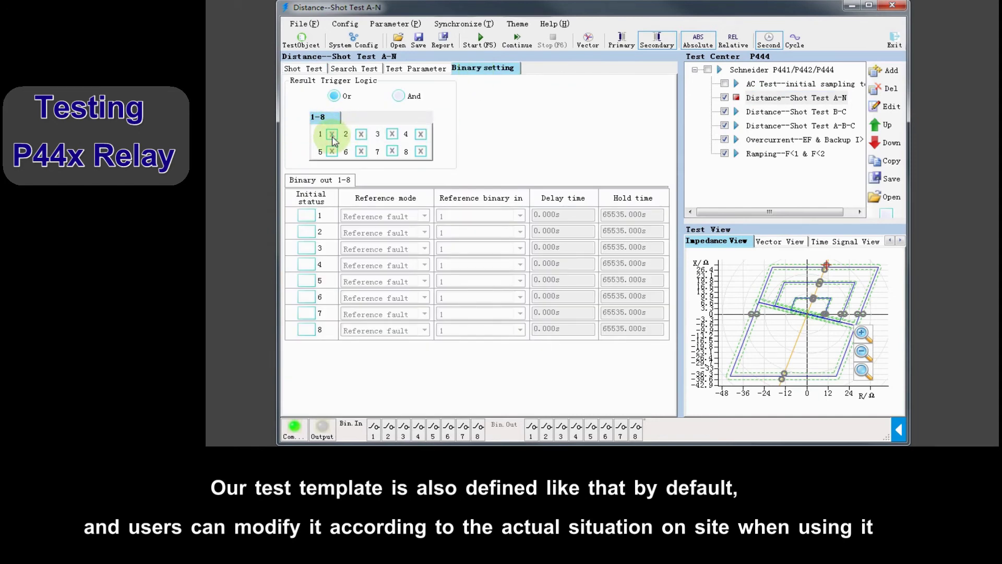
{"action": "left_click", "coordinate": [770, 141]}
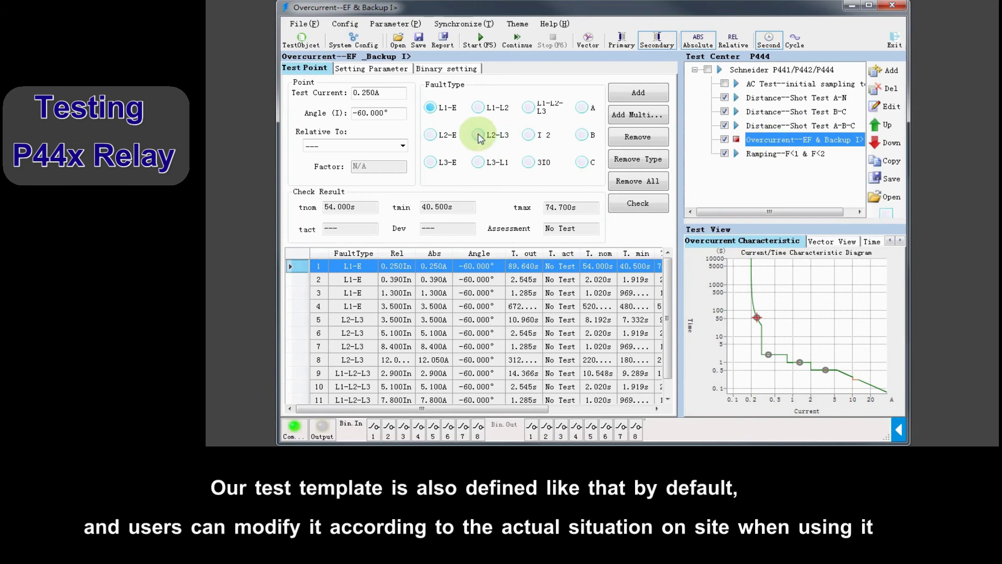
{"action": "left_click", "coordinate": [445, 68]}
{"action": "left_click", "coordinate": [374, 144]}
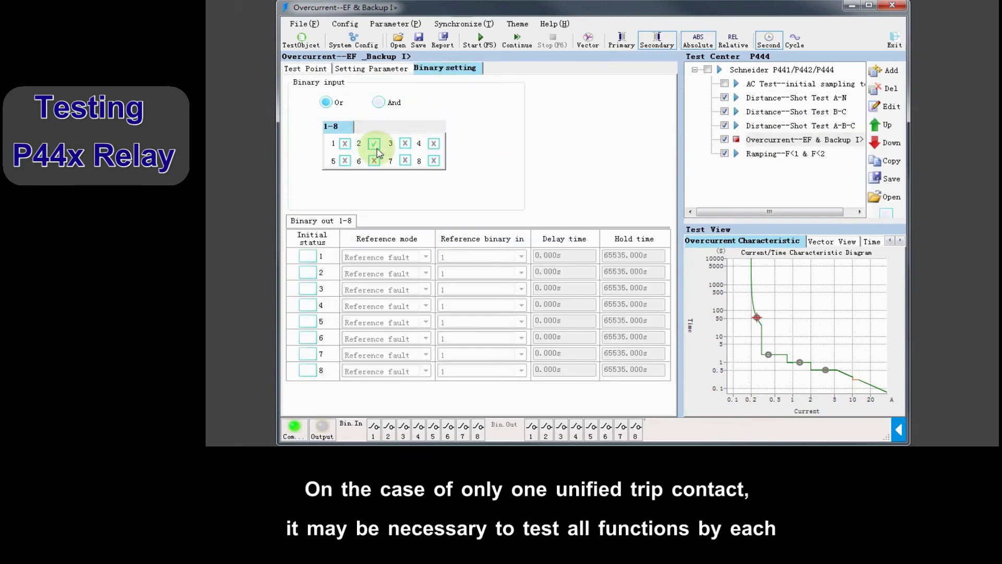
Enable only the Ramping--F<1 & F<2 test in Test Center and open its settings.
{"action": "left_click", "coordinate": [812, 153]}
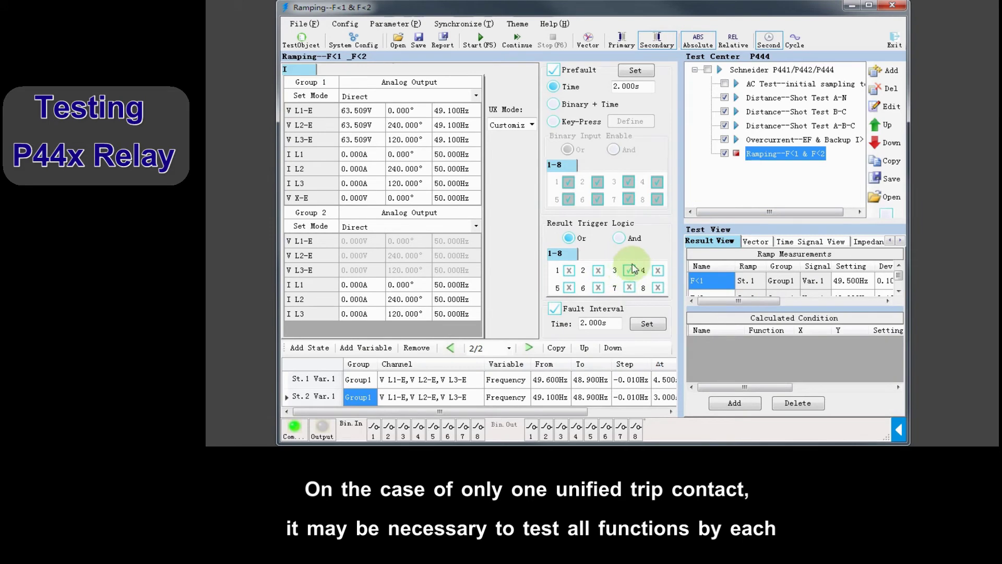
{"action": "left_click", "coordinate": [724, 139]}
{"action": "left_click", "coordinate": [724, 153]}
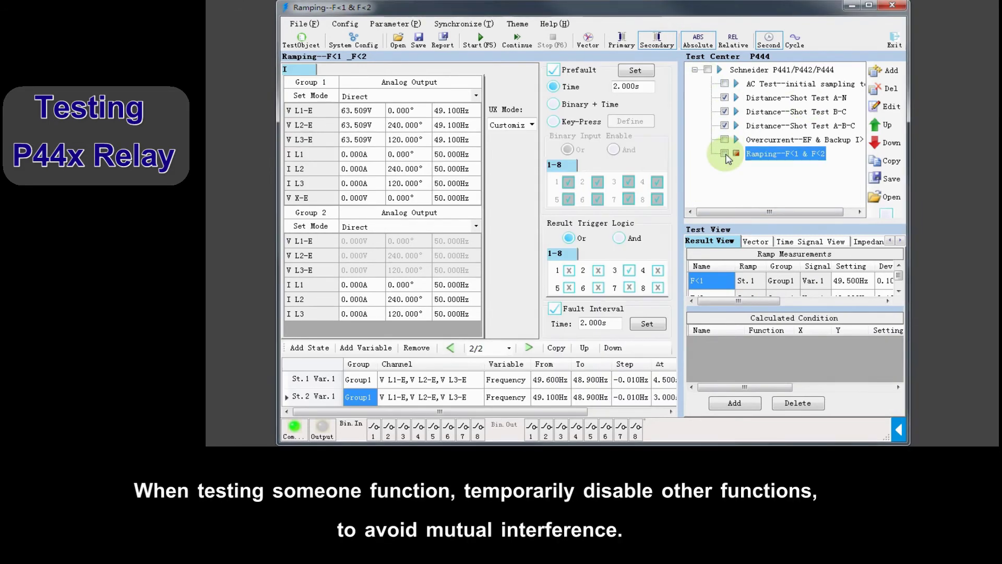
{"action": "left_click", "coordinate": [725, 140]}
{"action": "left_click", "coordinate": [724, 97]}
{"action": "left_click", "coordinate": [756, 139]}
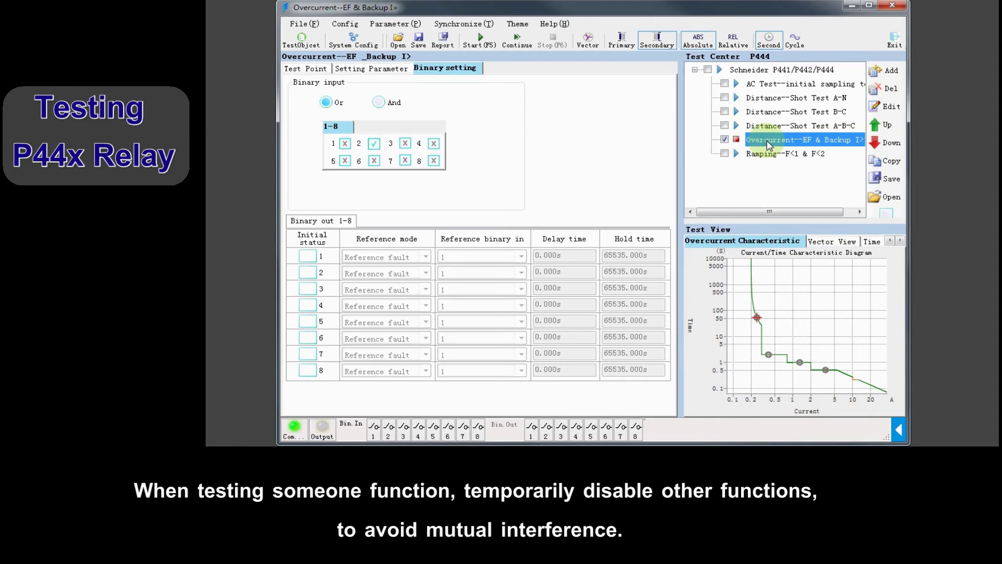
{"action": "left_click", "coordinate": [724, 153]}
{"action": "left_click", "coordinate": [724, 139]}
{"action": "left_click", "coordinate": [763, 155]}
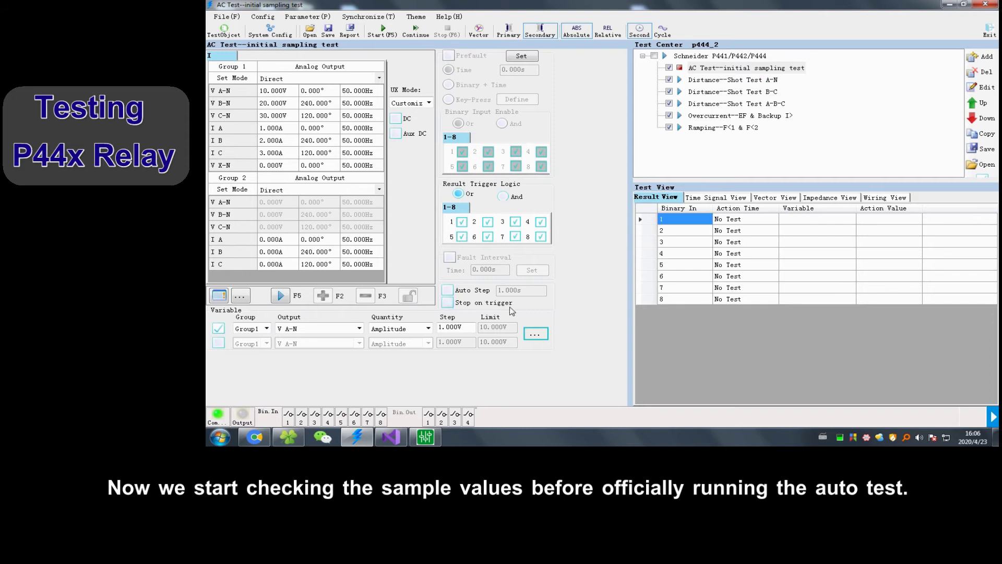
Run the AC Test initial sampling test to output 10/20/30 V and 1/2/3 A.
{"action": "left_click", "coordinate": [280, 297]}
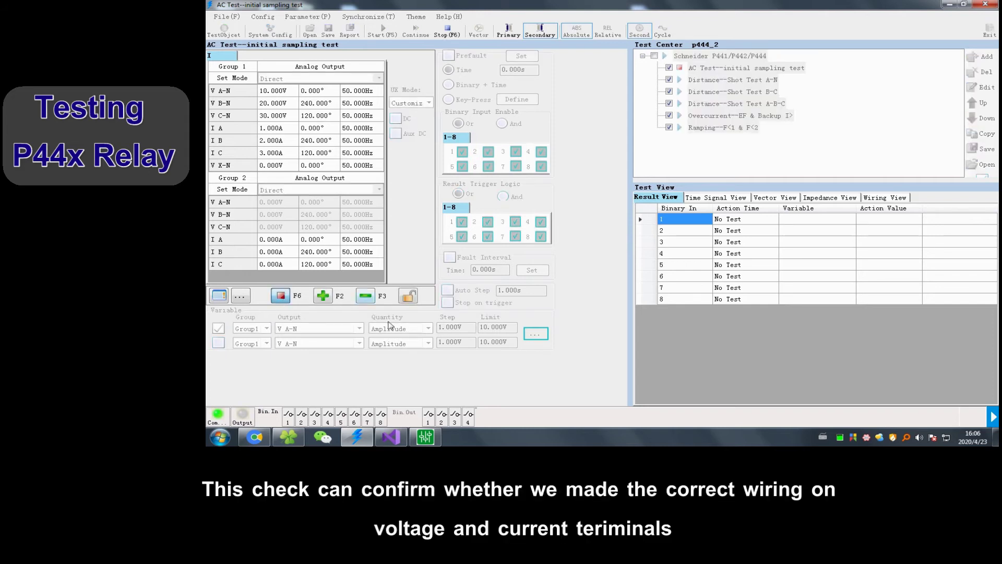
Poll the relay's live measurements in Easergy Studio's measurements file to compare with injected values.
{"action": "left_click", "coordinate": [425, 437]}
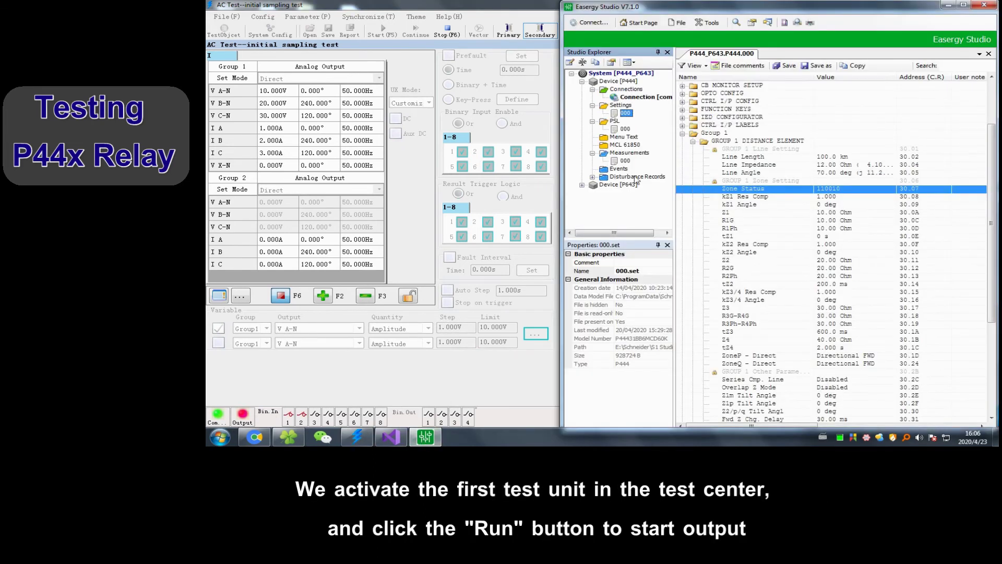
{"action": "left_click", "coordinate": [625, 161]}
{"action": "double_click", "coordinate": [624, 161]}
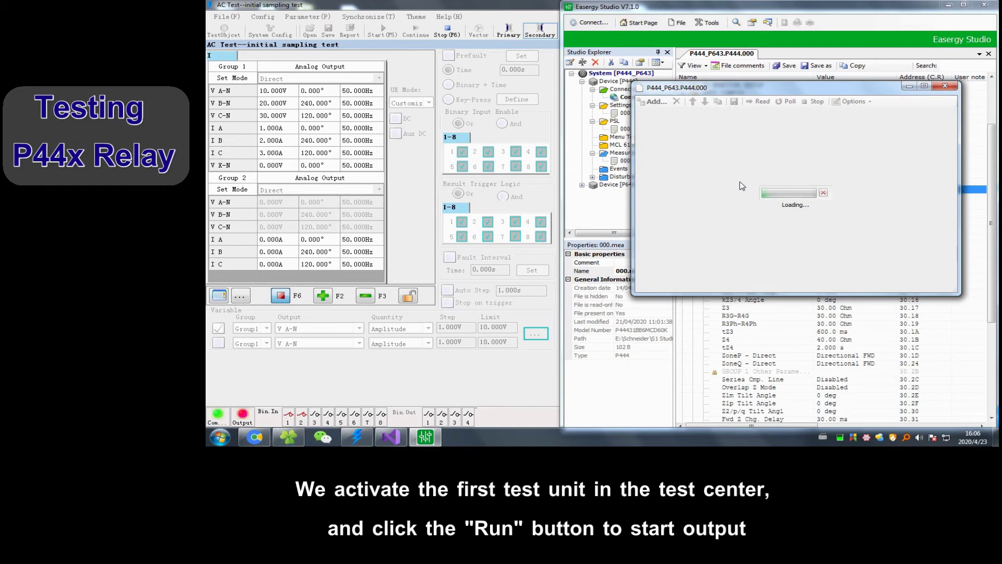
{"action": "left_click", "coordinate": [790, 102]}
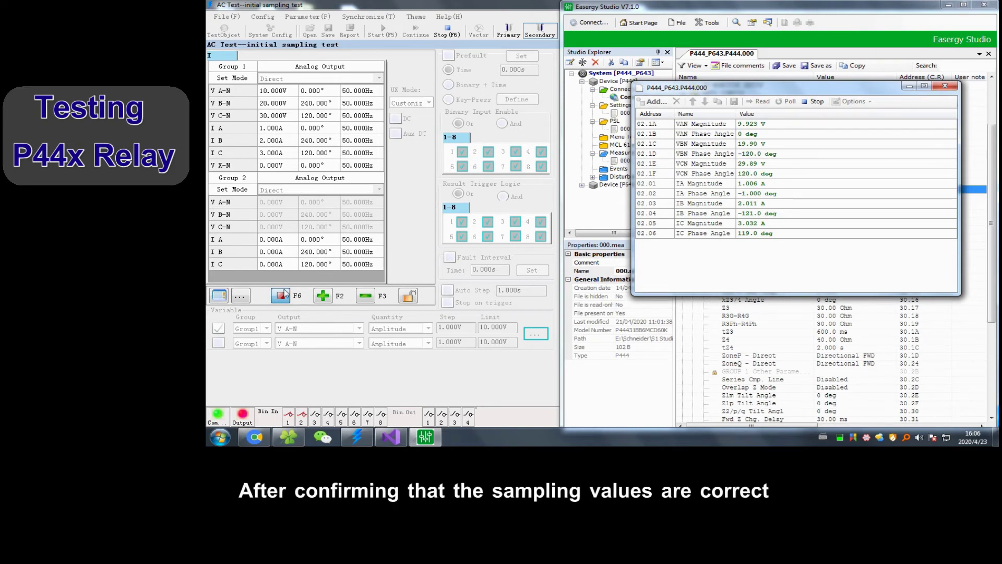
Stop the tester output, close the live measurement window and minimize Easergy Studio.
{"action": "left_click", "coordinate": [280, 296]}
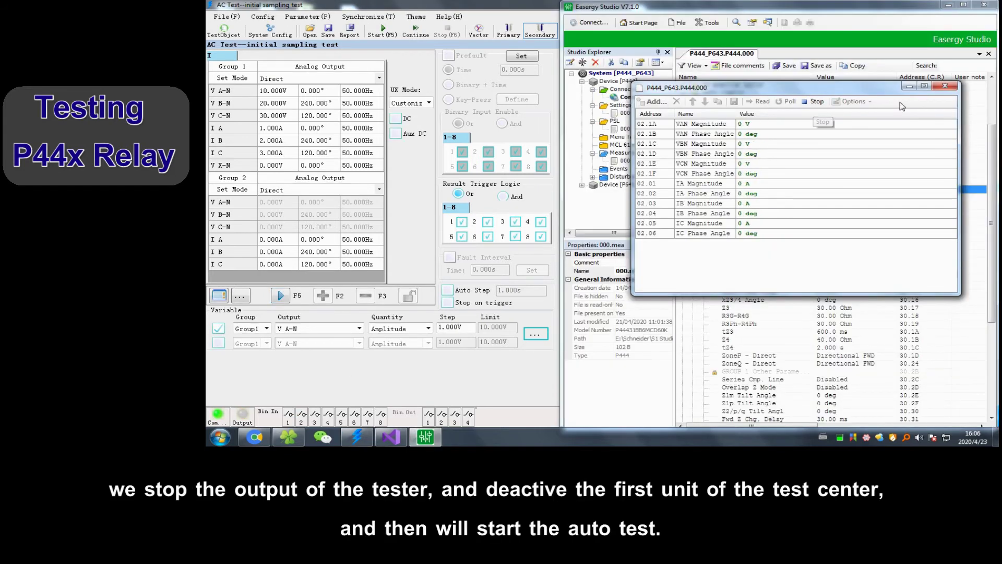
{"action": "left_click", "coordinate": [945, 86]}
{"action": "left_click", "coordinate": [951, 7]}
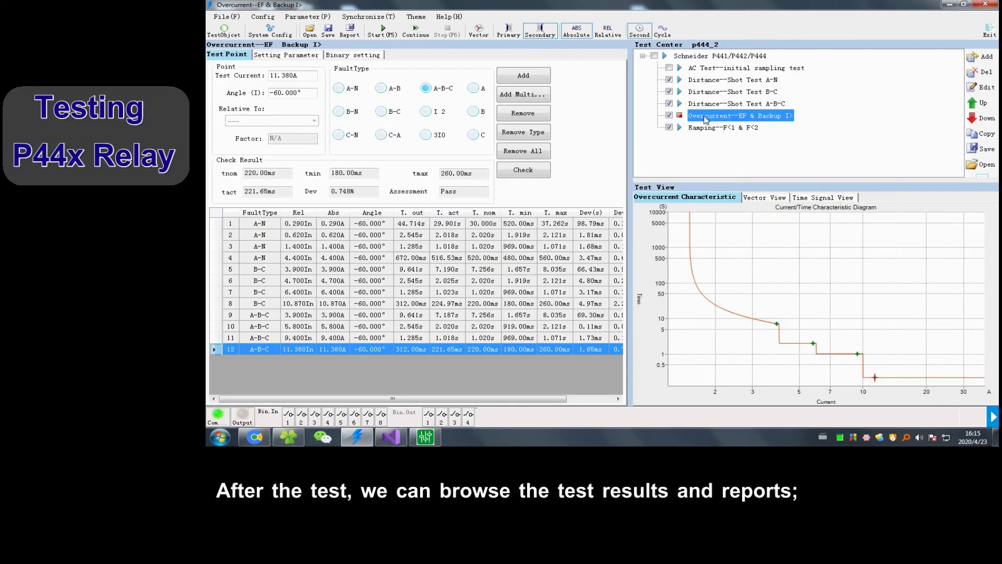
Review the Distance A-B-C, B-C and A-N results, then overcurrent and ramping, widening the results area.
{"action": "left_click", "coordinate": [705, 107]}
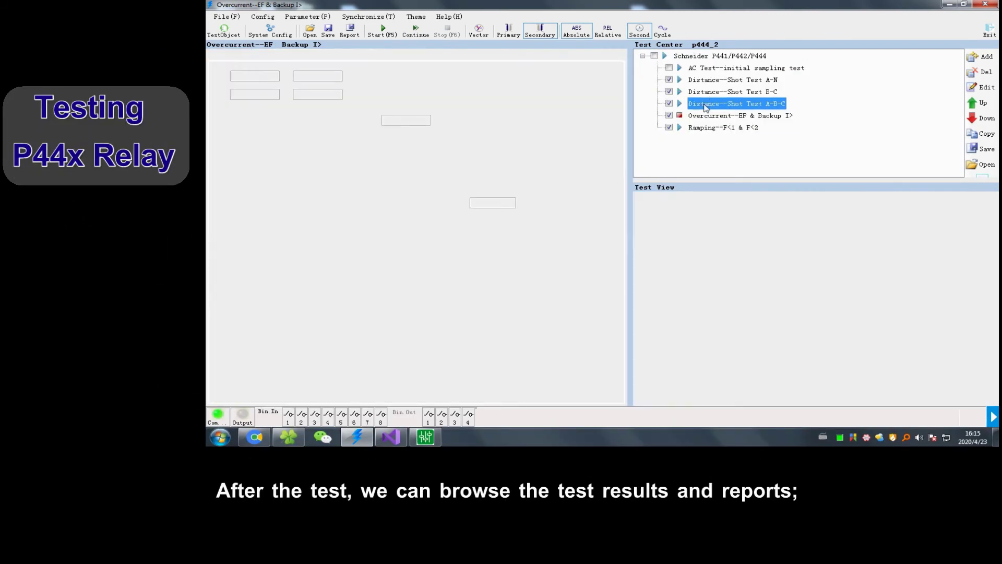
{"action": "left_click", "coordinate": [706, 96]}
{"action": "left_click", "coordinate": [706, 83]}
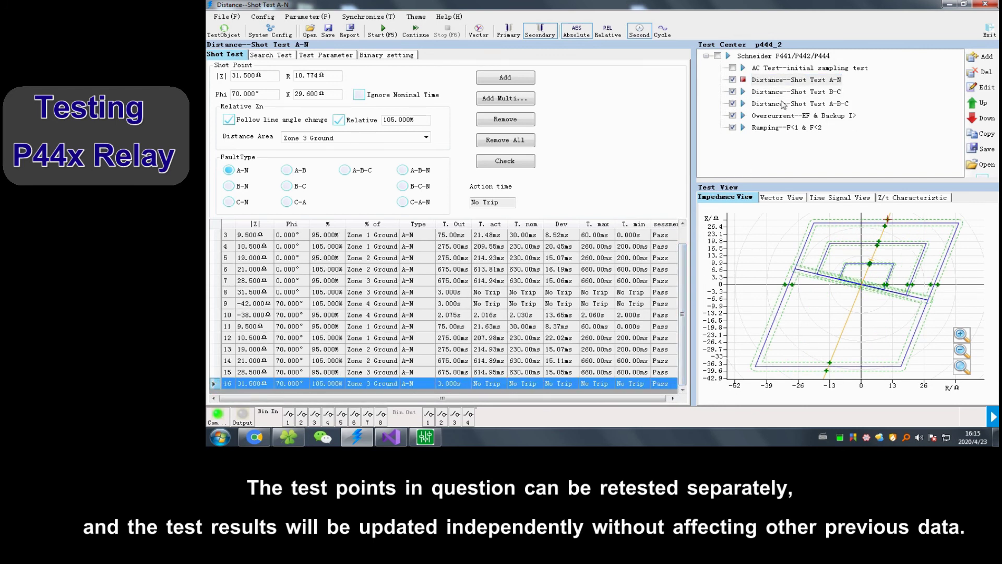
{"action": "left_click", "coordinate": [783, 103]}
{"action": "left_click", "coordinate": [804, 115]}
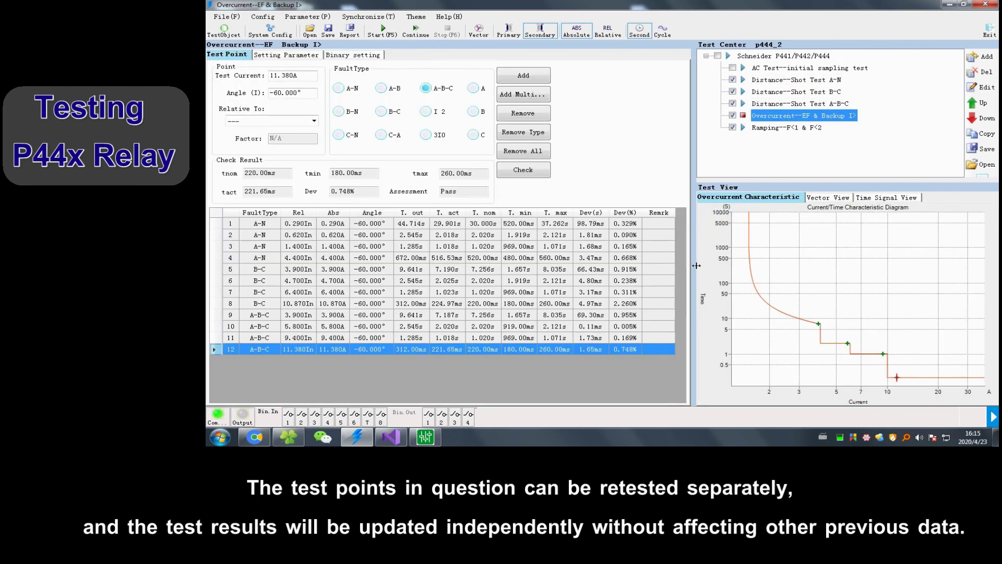
{"action": "left_click", "coordinate": [788, 127]}
{"action": "left_click_drag", "start_coordinate": [696, 241], "coordinate": [567, 204]}
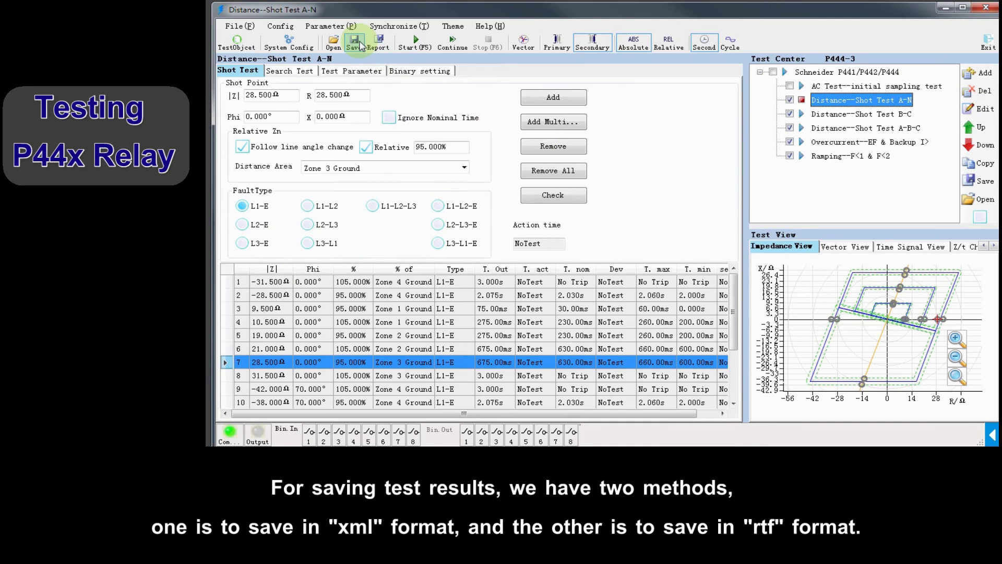
Save the test results as P444.xml, overwriting the existing file.
{"action": "left_click", "coordinate": [355, 42]}
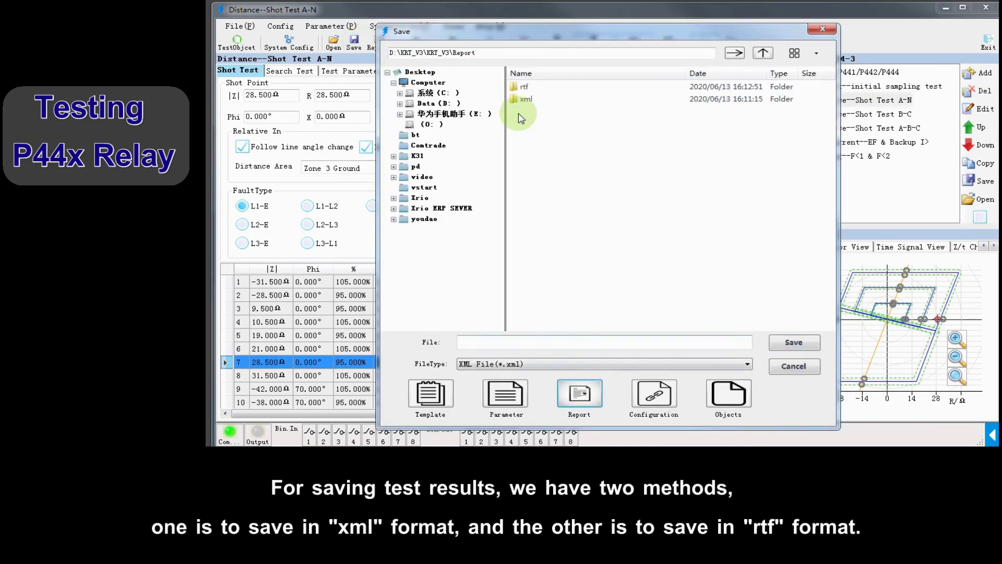
{"action": "left_click", "coordinate": [524, 86]}
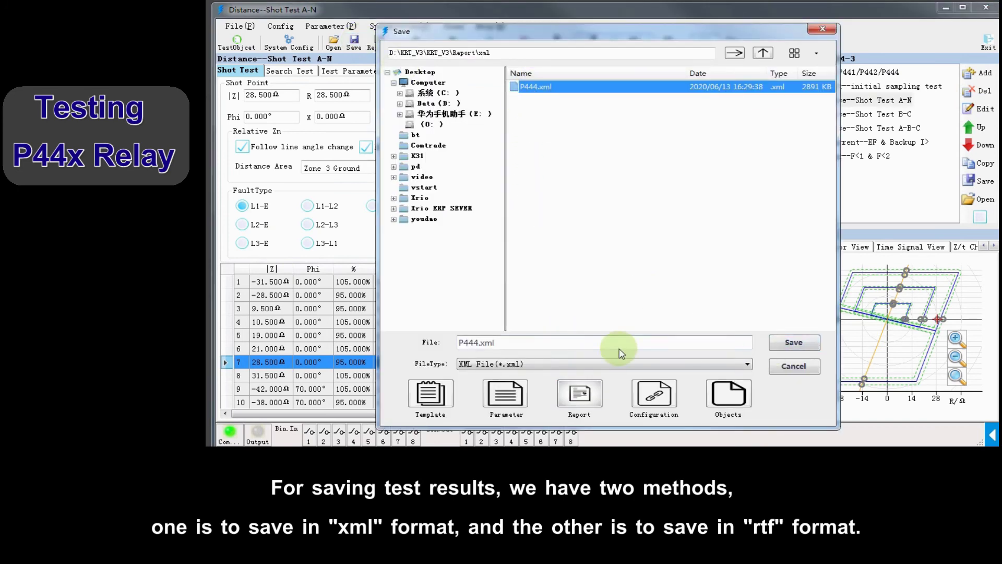
{"action": "left_click", "coordinate": [793, 343]}
{"action": "left_click", "coordinate": [605, 267]}
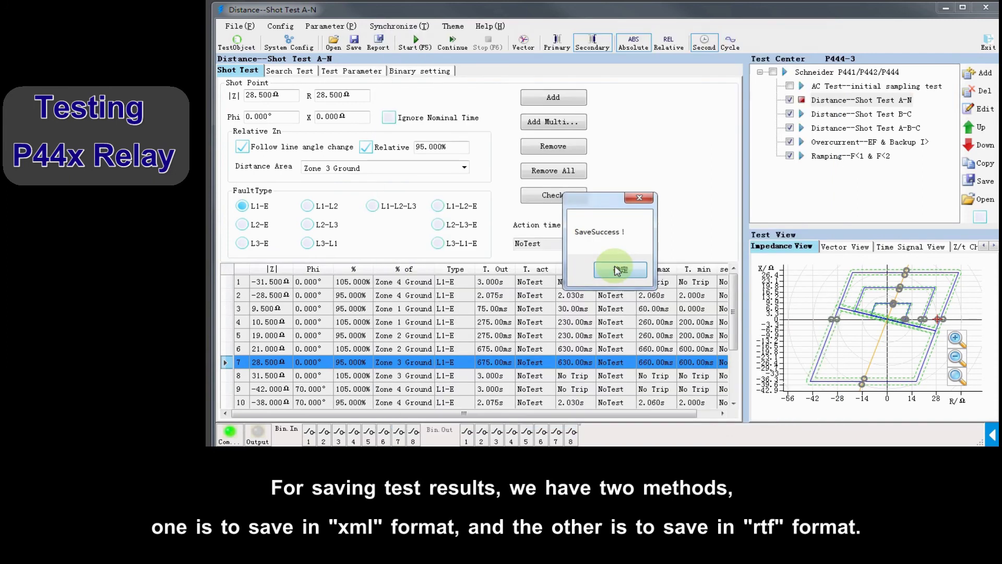
{"action": "left_click", "coordinate": [616, 269]}
Export the RTF report to the rtf folder as P444-2.rtf, replacing the old file.
{"action": "left_click", "coordinate": [378, 42]}
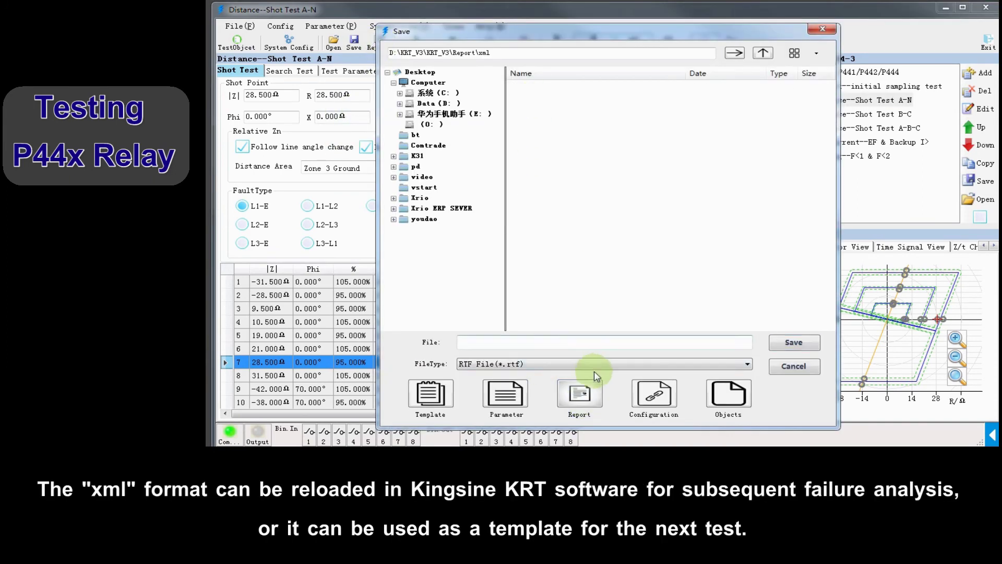
{"action": "left_click", "coordinate": [763, 53]}
{"action": "double_click", "coordinate": [525, 88]}
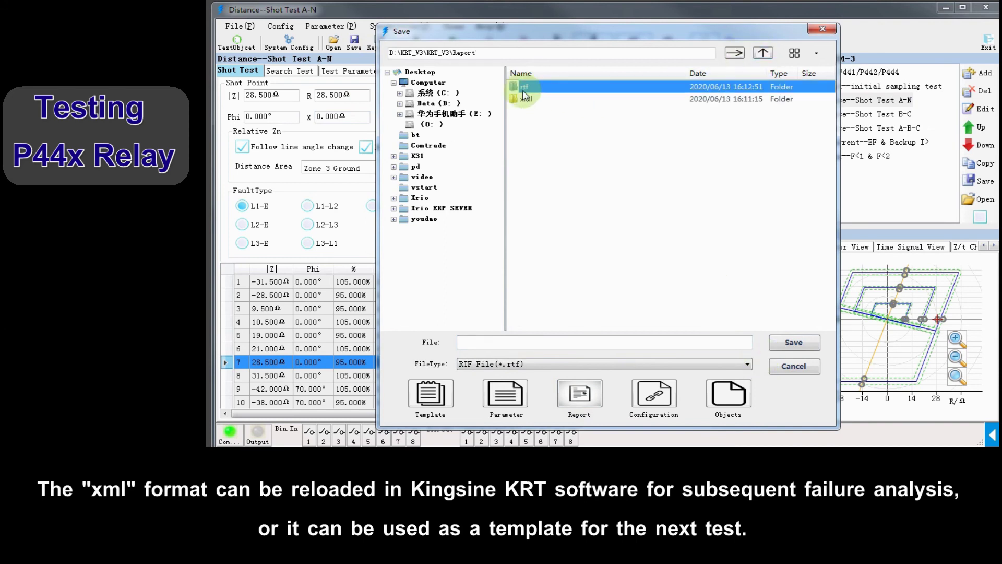
{"action": "left_click", "coordinate": [535, 90]}
{"action": "left_click", "coordinate": [799, 343]}
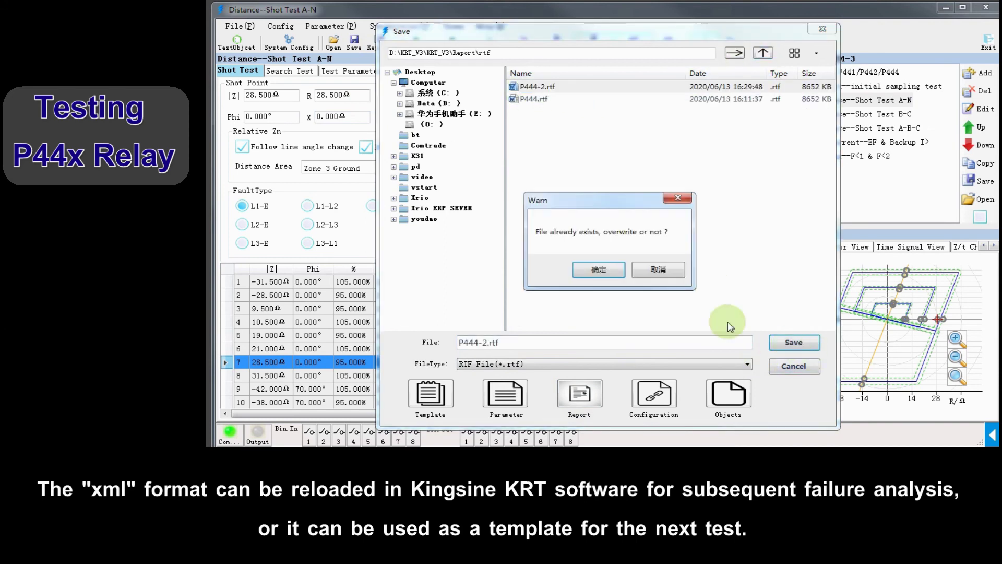
{"action": "left_click", "coordinate": [598, 269]}
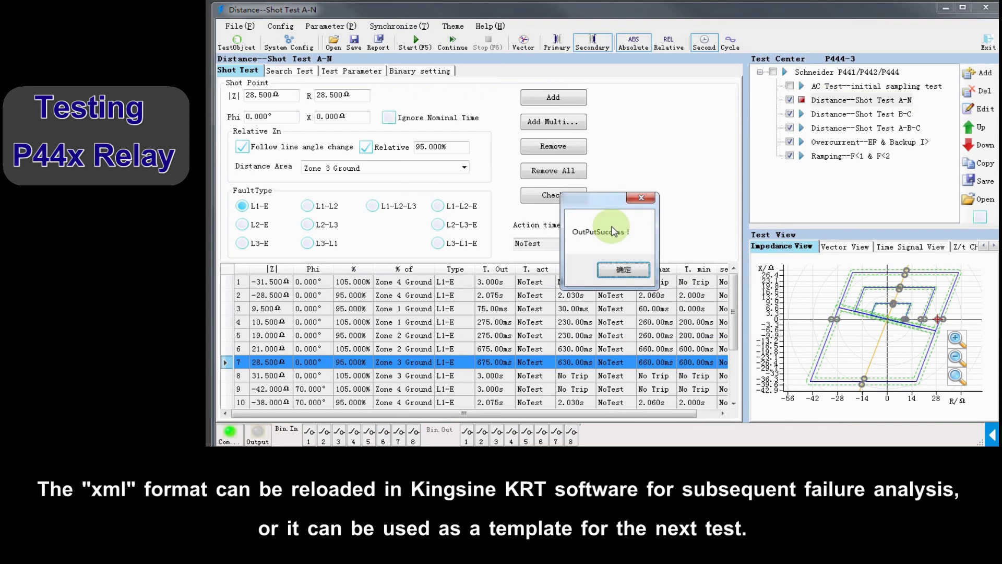
{"action": "left_click", "coordinate": [624, 269]}
Reopen P444.xml and show its Distance--Shot Test A-N results with 16 recorded shot points.
{"action": "left_click", "coordinate": [335, 44]}
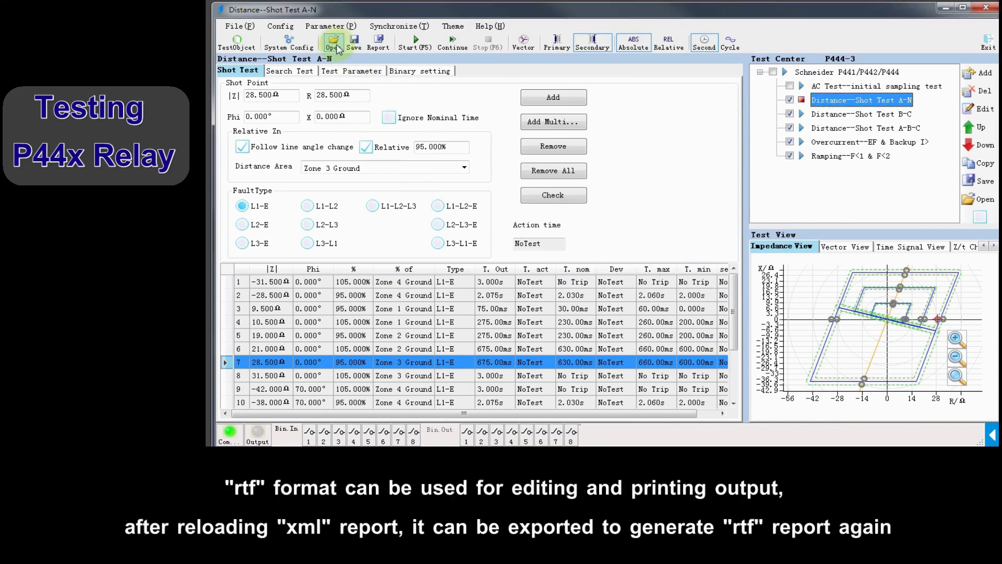
{"action": "left_click", "coordinate": [536, 87]}
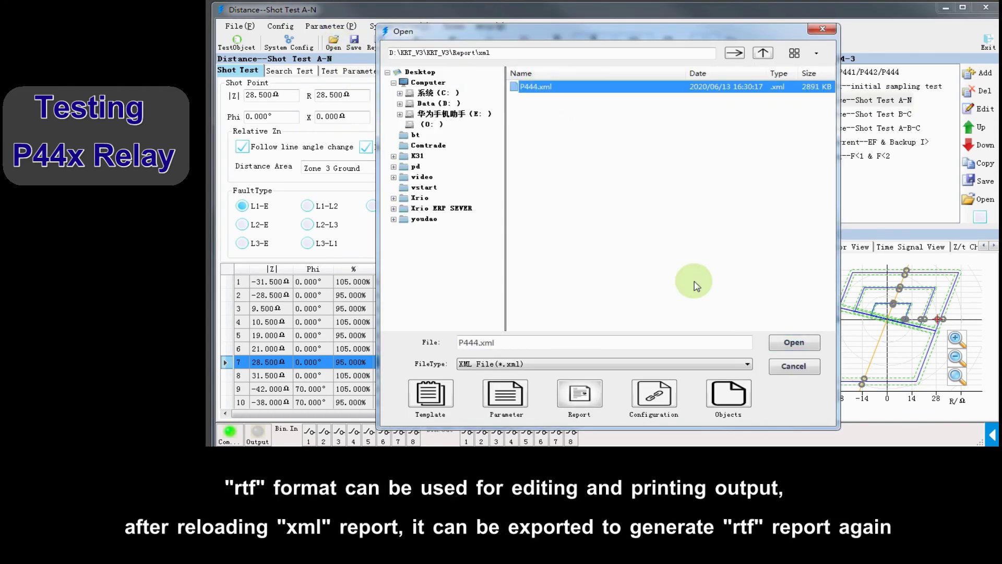
{"action": "left_click", "coordinate": [781, 341]}
{"action": "left_click", "coordinate": [622, 271]}
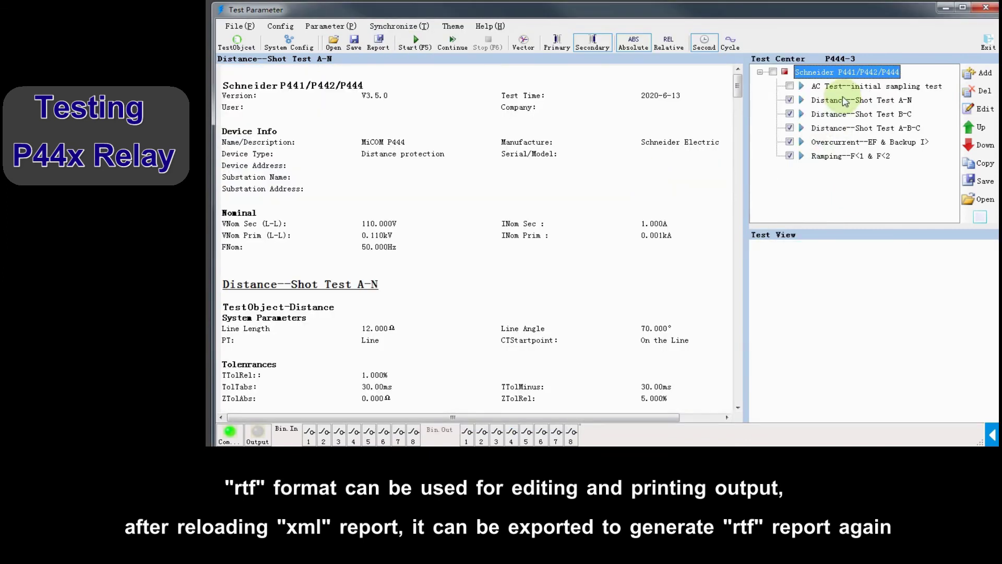
{"action": "left_click", "coordinate": [845, 100]}
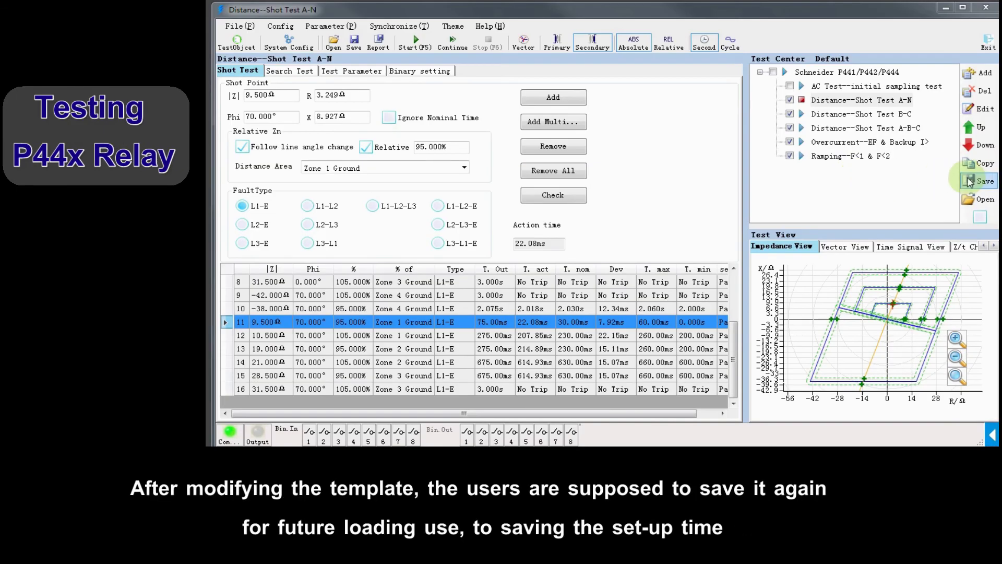
Save the test object template as P444-3.krt.
{"action": "left_click", "coordinate": [981, 181]}
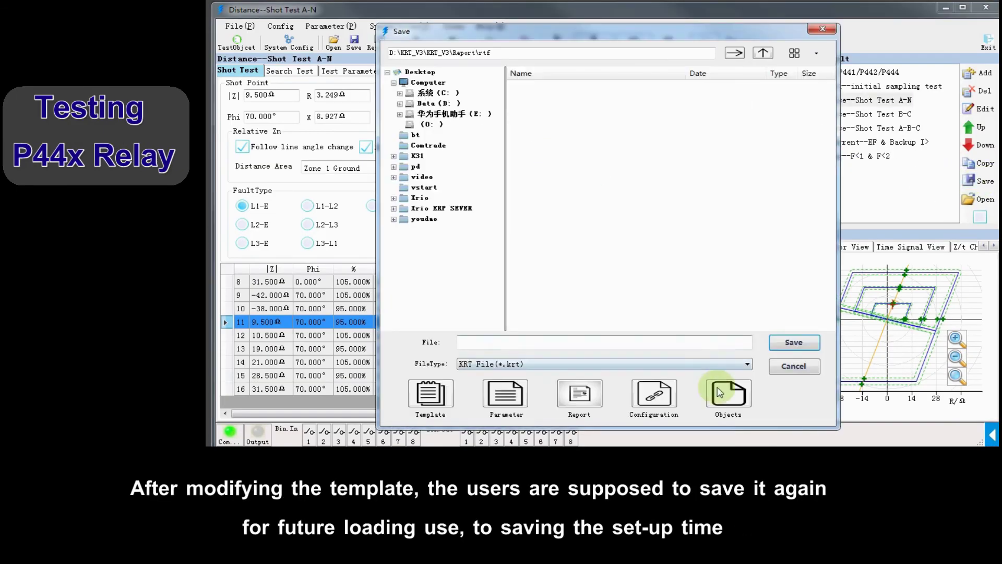
{"action": "left_click", "coordinate": [722, 391]}
{"action": "left_click", "coordinate": [509, 347]}
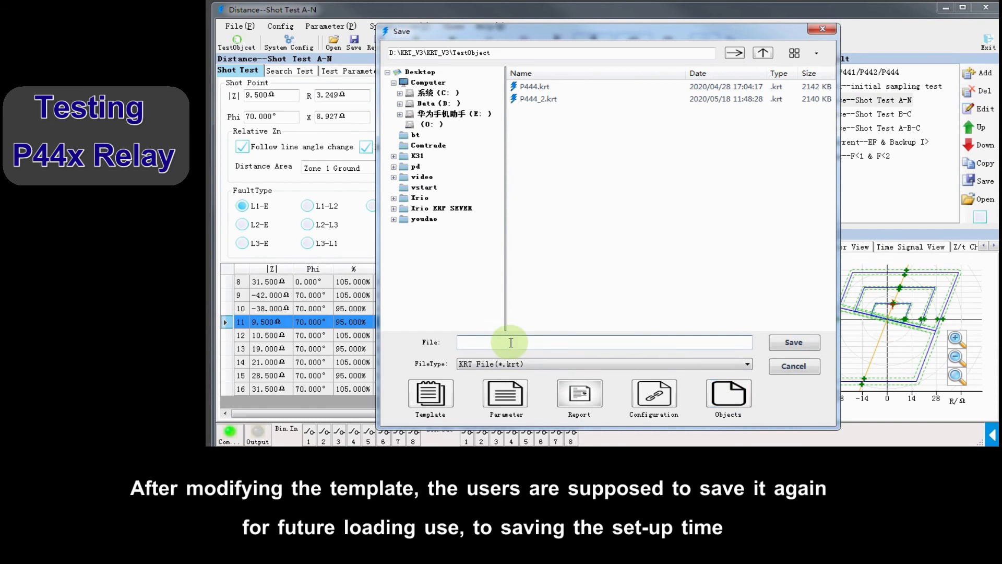
{"action": "left_click", "coordinate": [793, 342]}
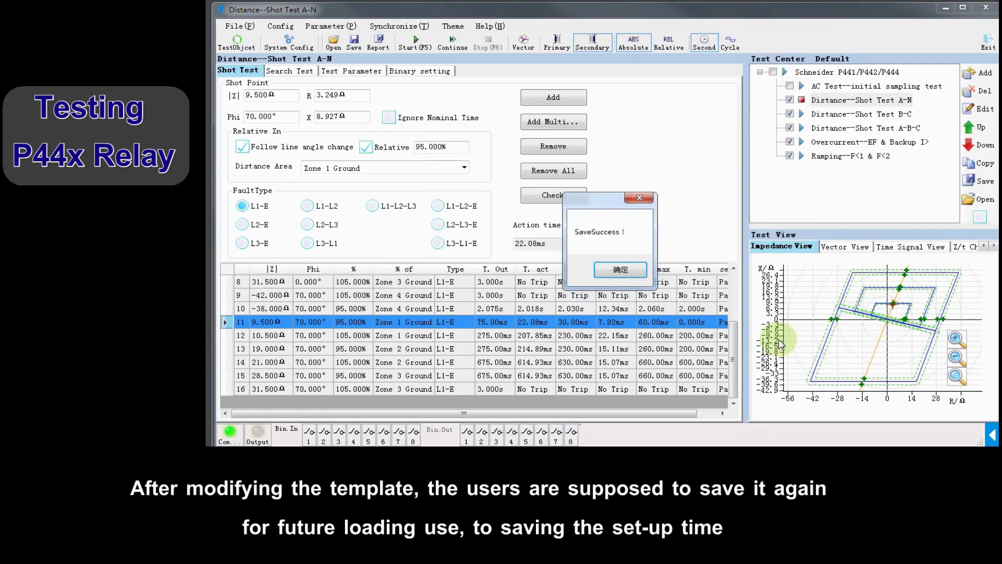
{"action": "left_click", "coordinate": [630, 271]}
Reload P444-3.krt and browse its Distance A-N and Overcurrent test points.
{"action": "left_click", "coordinate": [978, 200]}
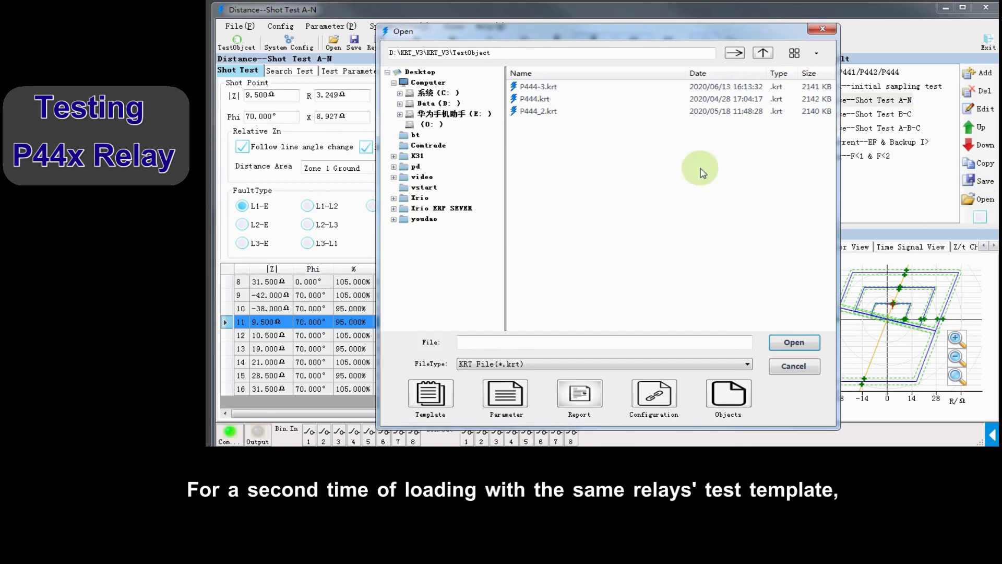
{"action": "left_click", "coordinate": [542, 90]}
{"action": "left_click", "coordinate": [790, 342]}
{"action": "left_click", "coordinate": [823, 104]}
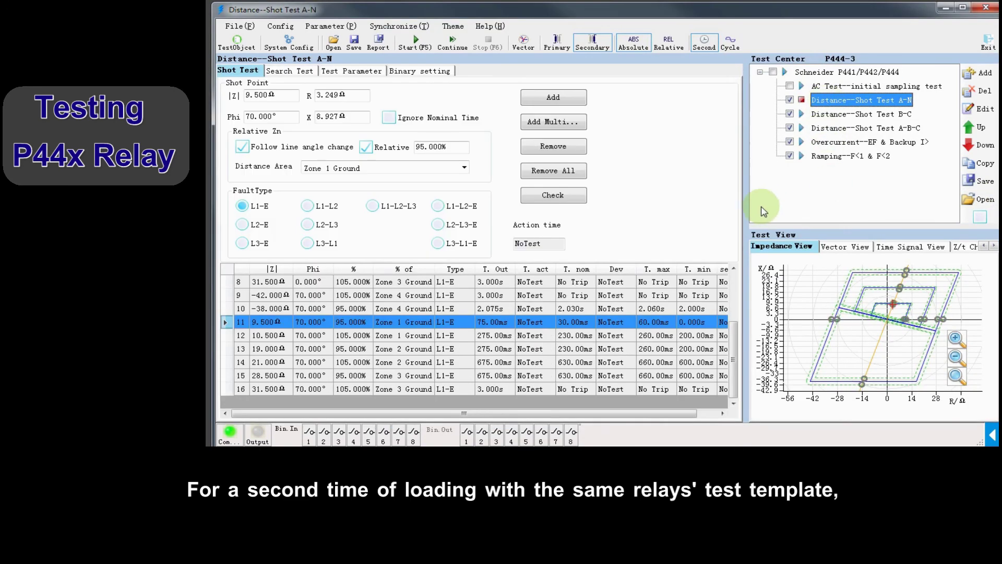
{"action": "left_click_drag", "start_coordinate": [647, 327], "coordinate": [573, 415]}
{"action": "left_click", "coordinate": [870, 142]}
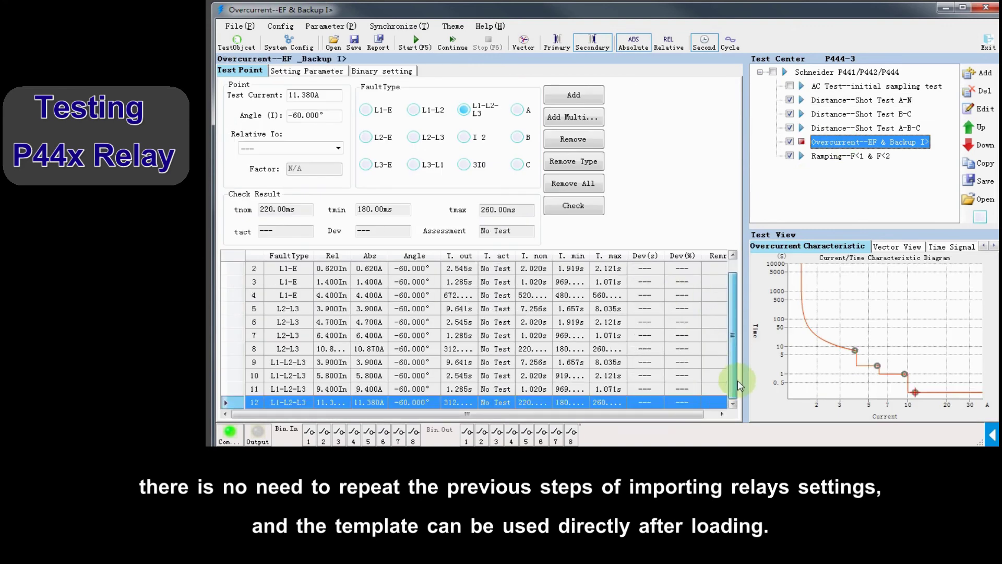
{"action": "left_click", "coordinate": [528, 270]}
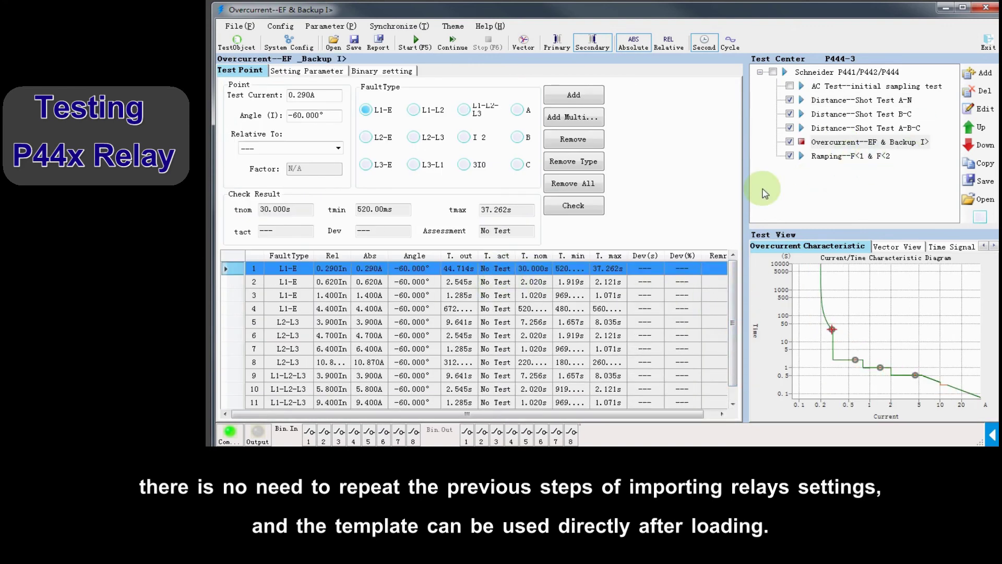